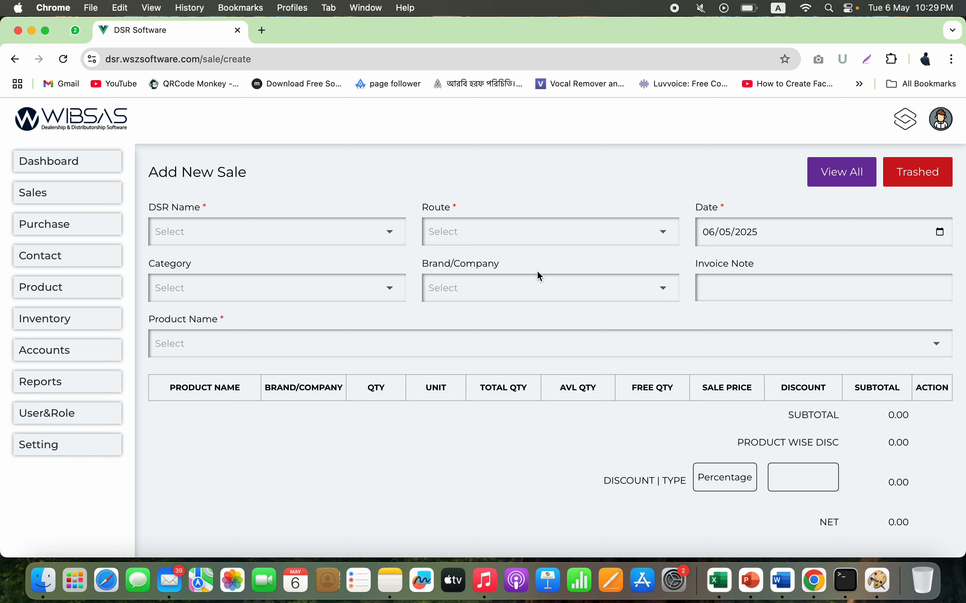
left_click(86, 197)
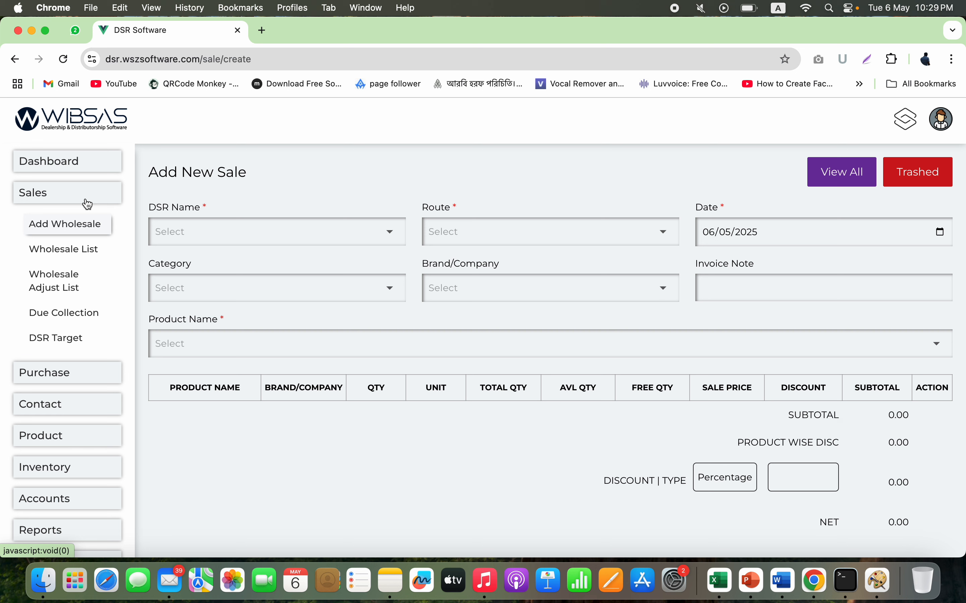
left_click(303, 237)
left_click(593, 175)
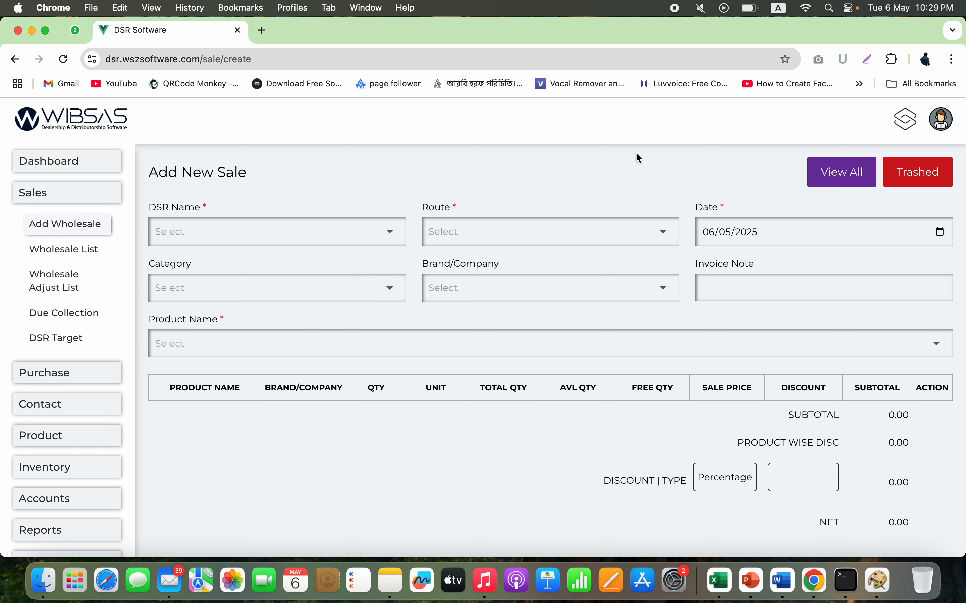
left_click(911, 129)
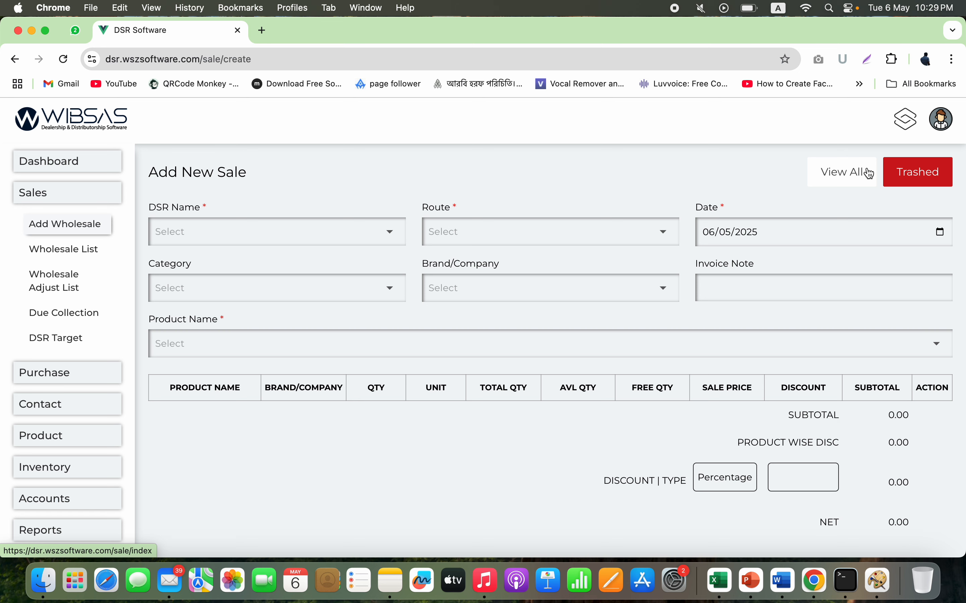
Choose the second listed sales representative as DSR and Meherpur Sadar - 1011 as the route for the new sale.
left_click(318, 232)
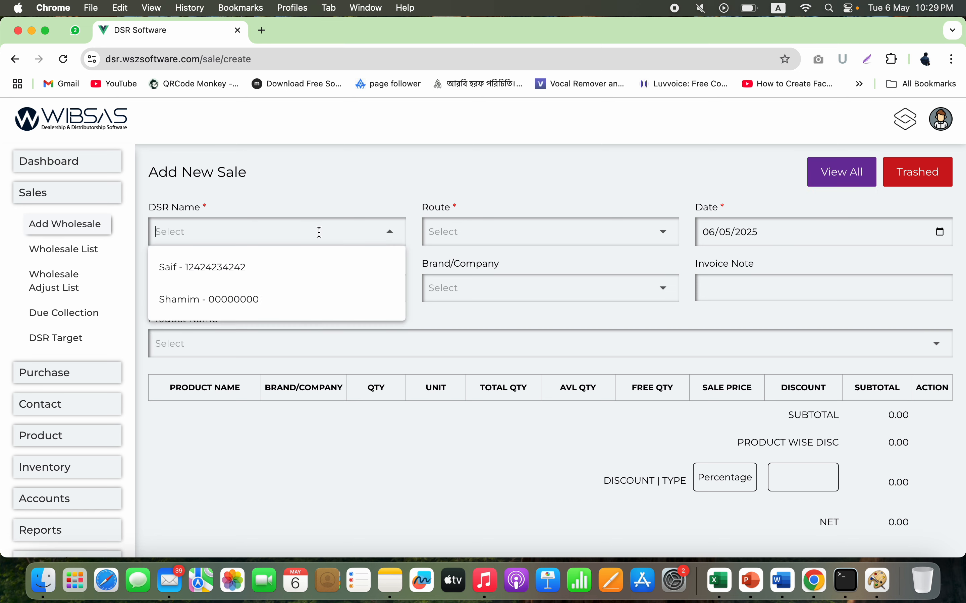
left_click(271, 298)
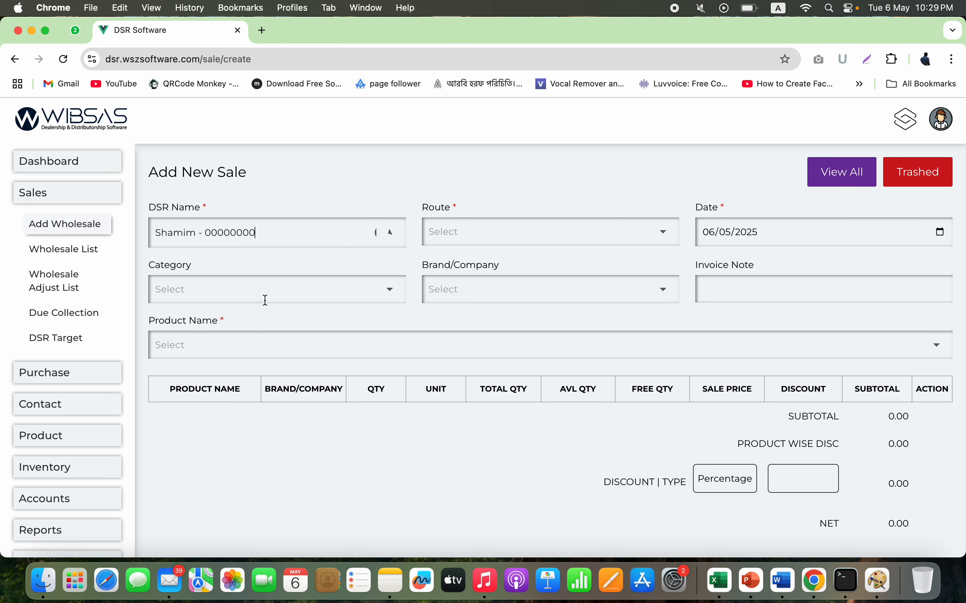
left_click(580, 239)
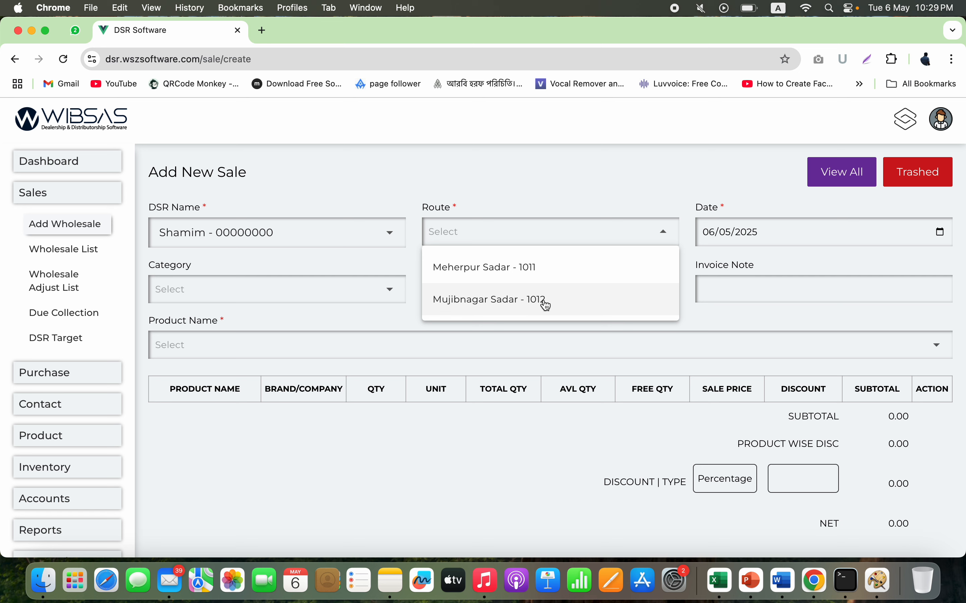
left_click(573, 277)
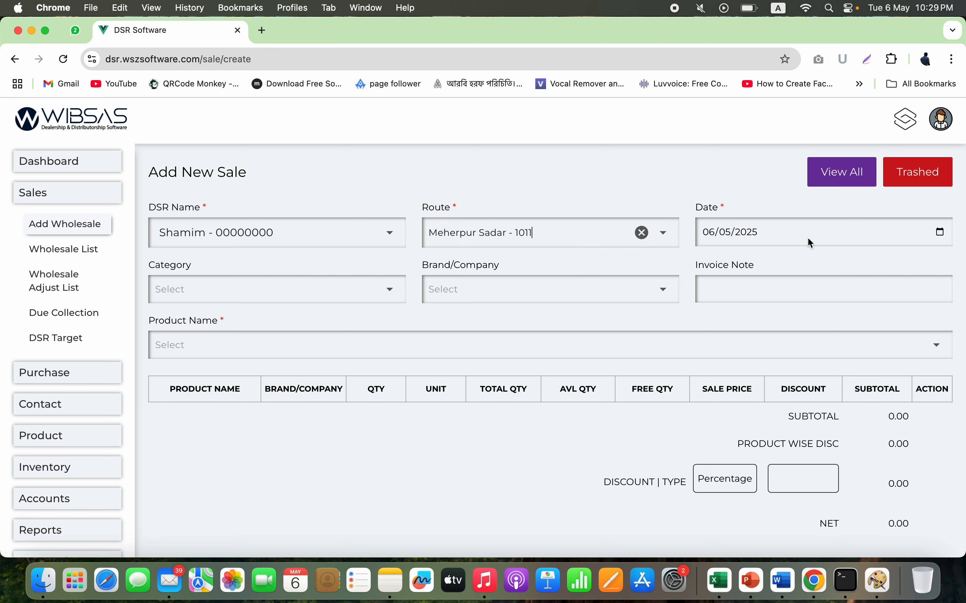
Add the products Horlicks (ad2) and Pran Biscuit (BS001) to the sale, leaving category and brand unset.
left_click(302, 287)
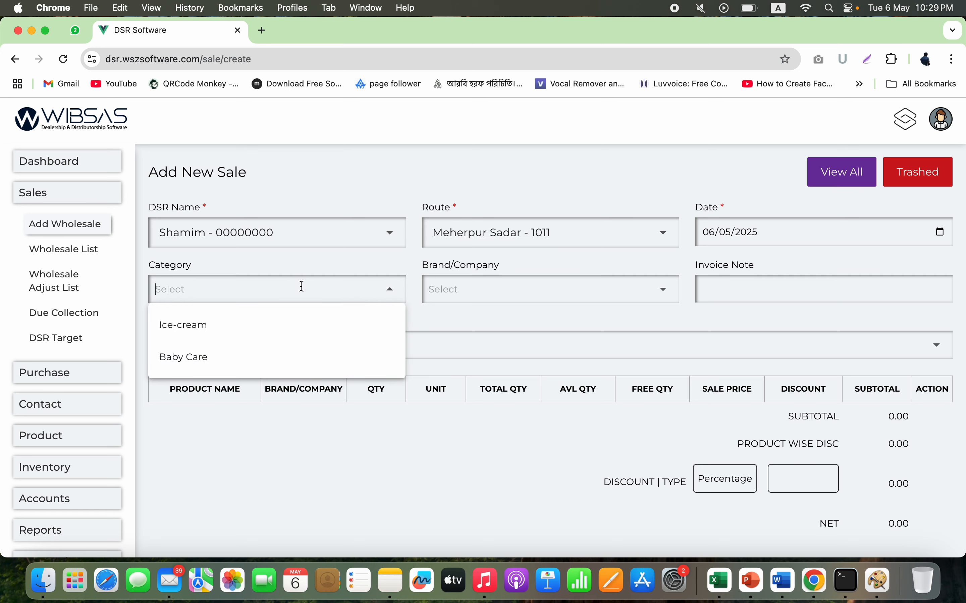
left_click(540, 295)
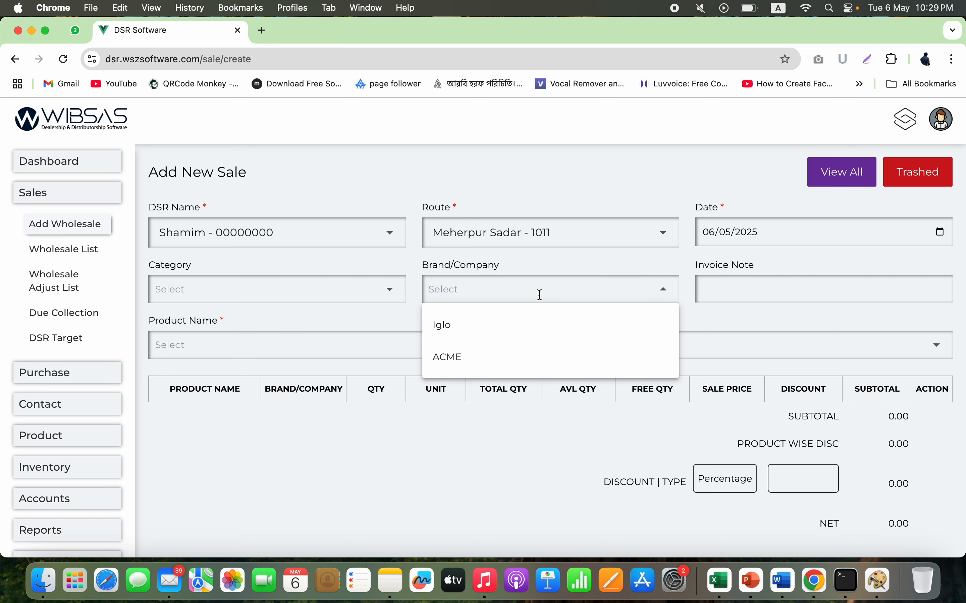
left_click(266, 342)
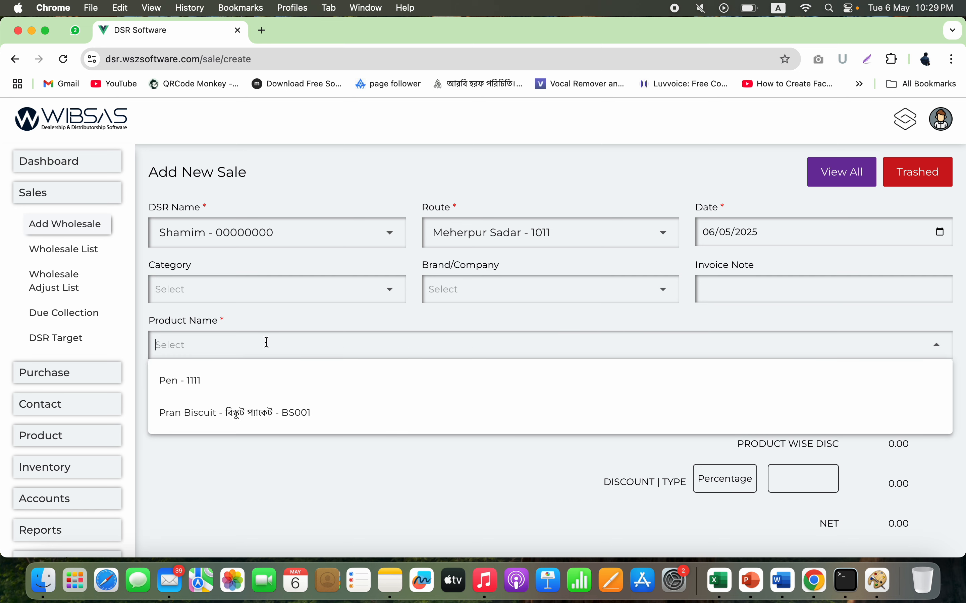
type("ic")
left_click(217, 387)
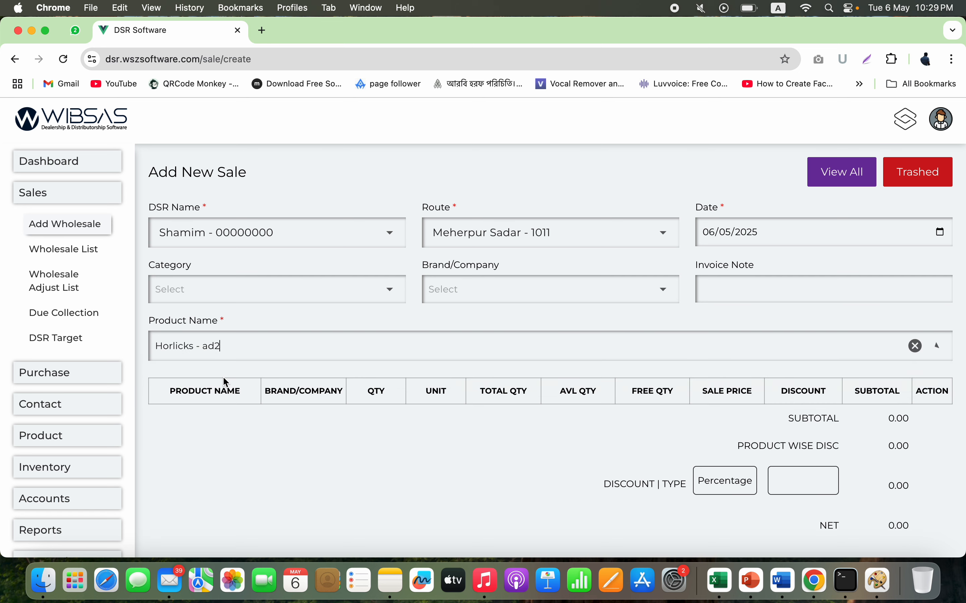
left_click(298, 343)
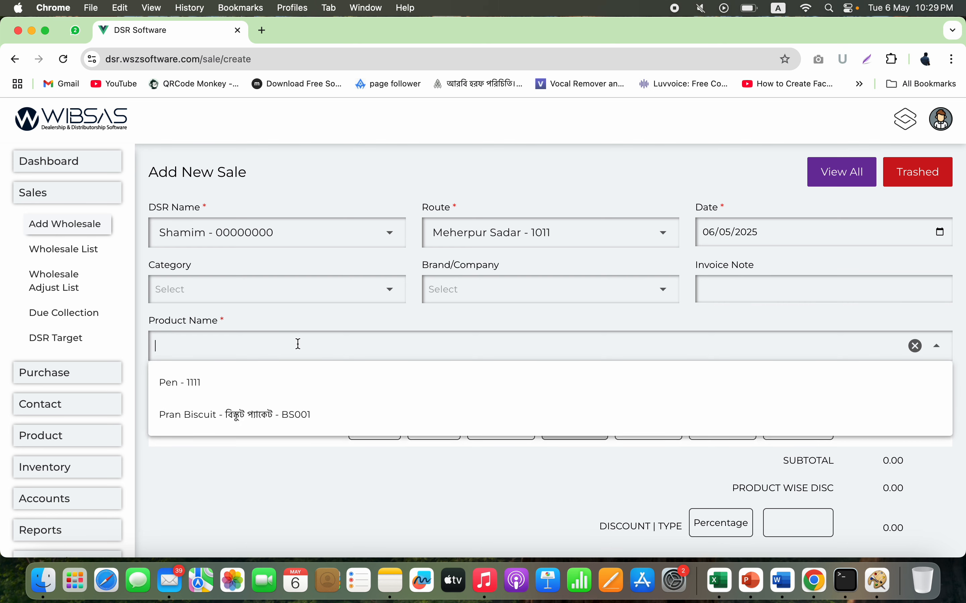
type("s")
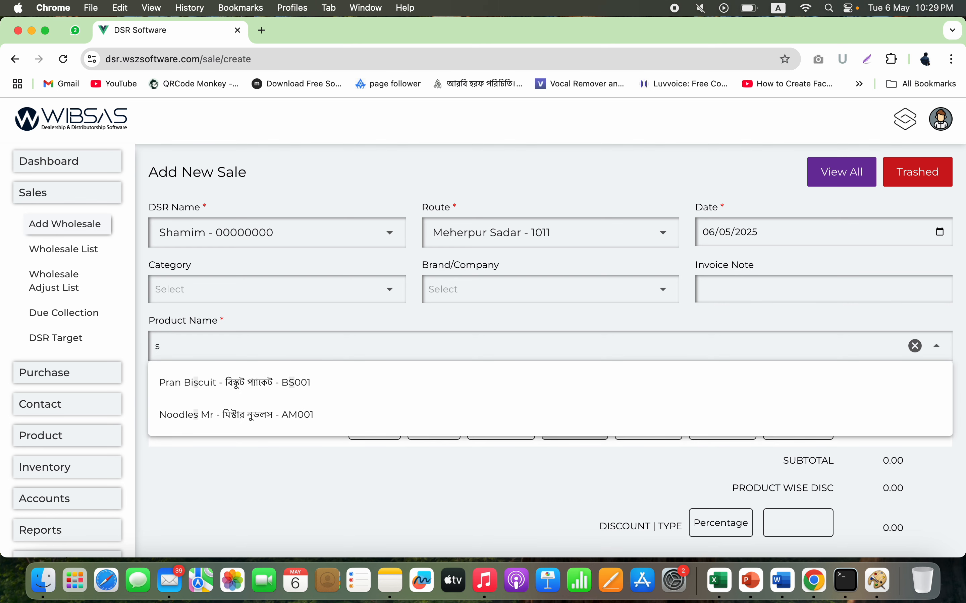
left_click(256, 390)
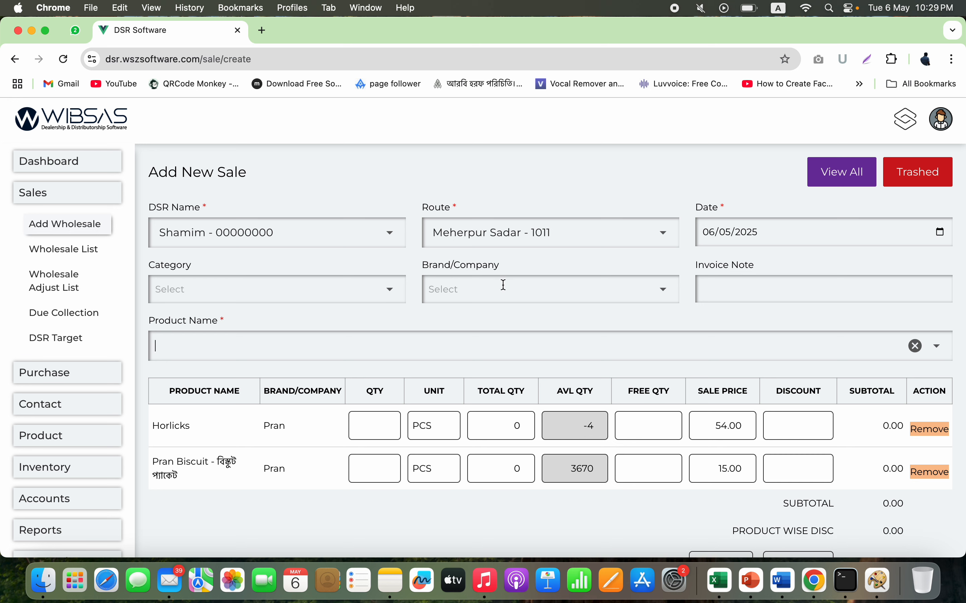
Set the Horlicks line's quantity to 1 and its unit to Carton.
left_click(379, 423)
type("1")
left_click(433, 428)
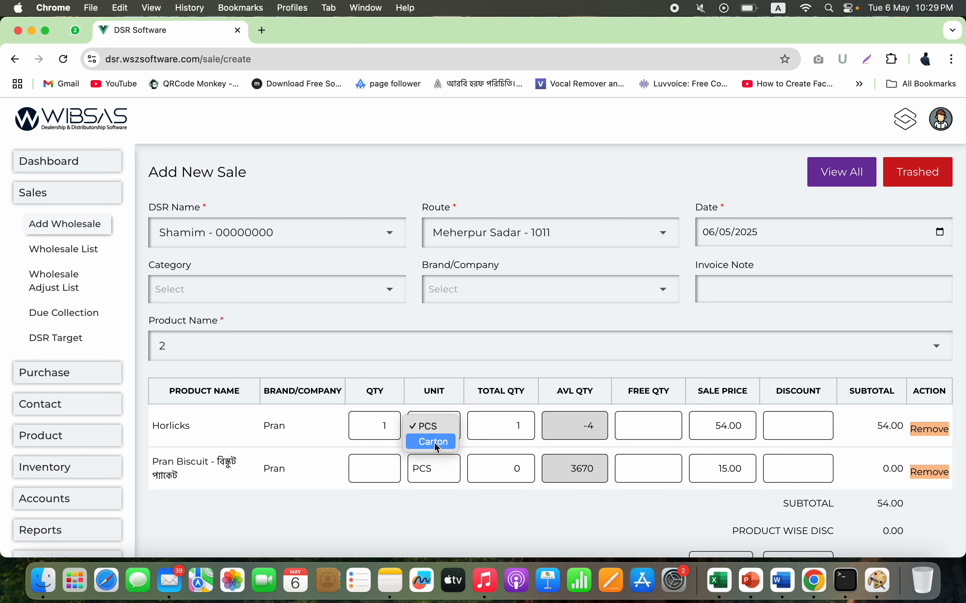
left_click(435, 442)
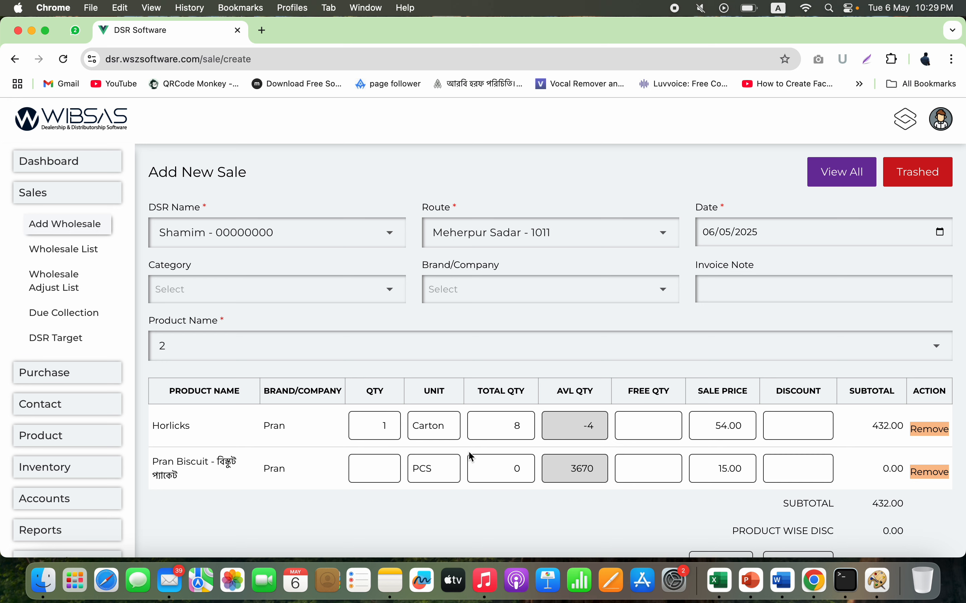
Set the Pran Biscuit line to quantity 2 with unit Basta and change its total quantity to 210.
left_click(381, 471)
type("2")
left_click(425, 472)
left_click(431, 486)
double_click(507, 470)
type("210")
Remove the Horlicks line from the sale and set the Pran Biscuit free quantity to 2.
left_click(932, 431)
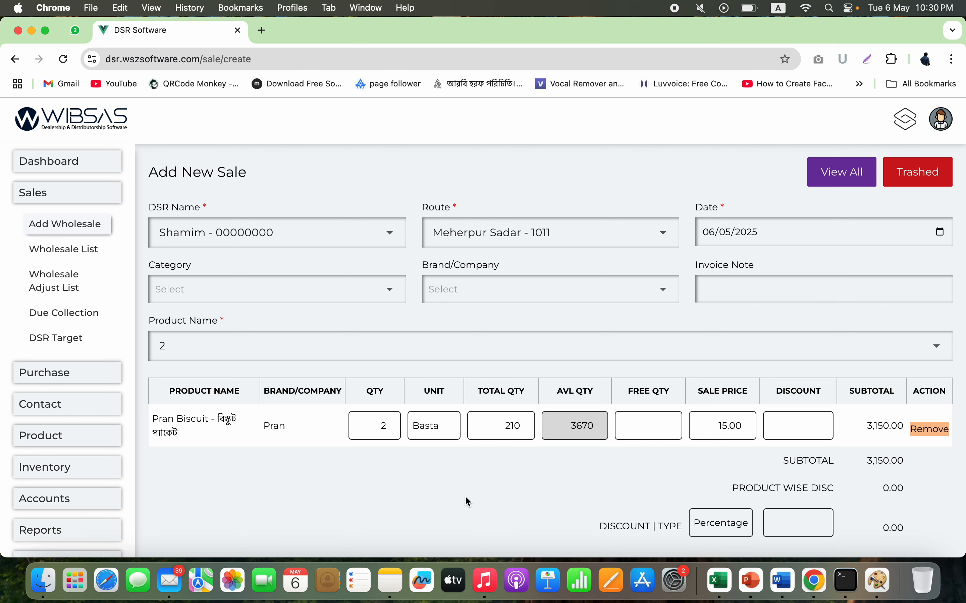
scroll(465, 496, "down", 3)
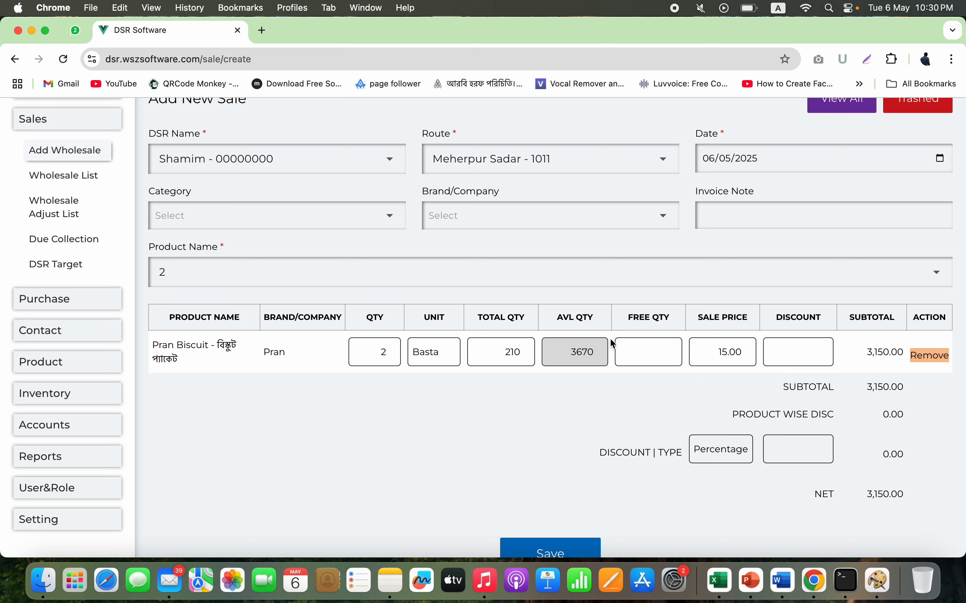
left_click(635, 354)
type("2")
left_click(593, 417)
Save the new sale and dismiss the browser alert.
scroll(611, 432, "down", 3)
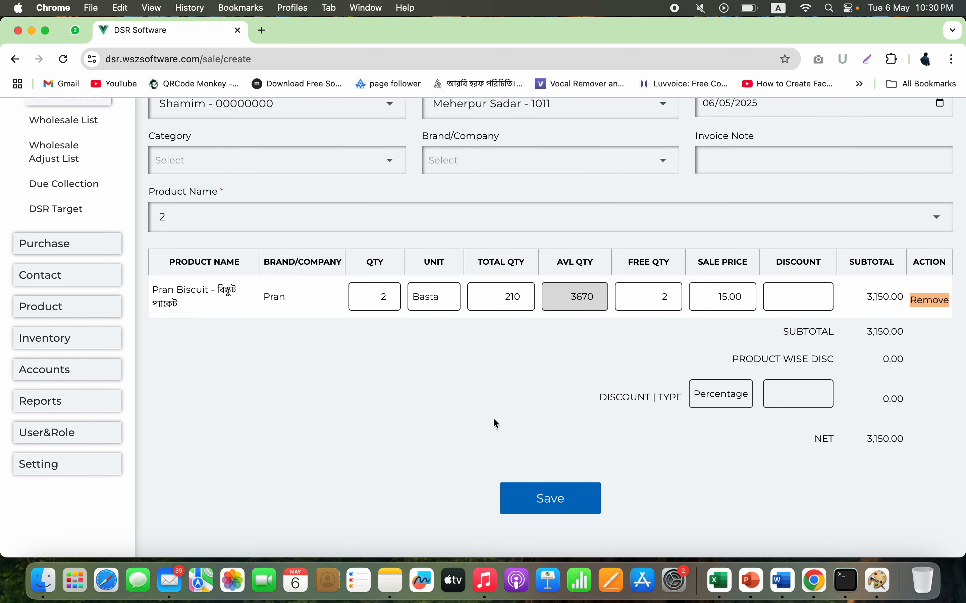
left_click(542, 503)
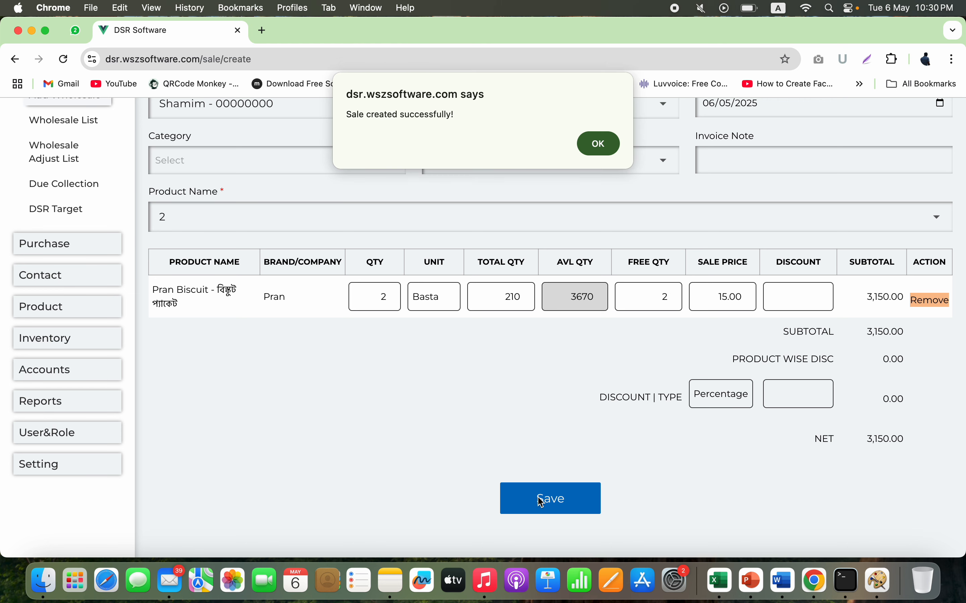
left_click(603, 149)
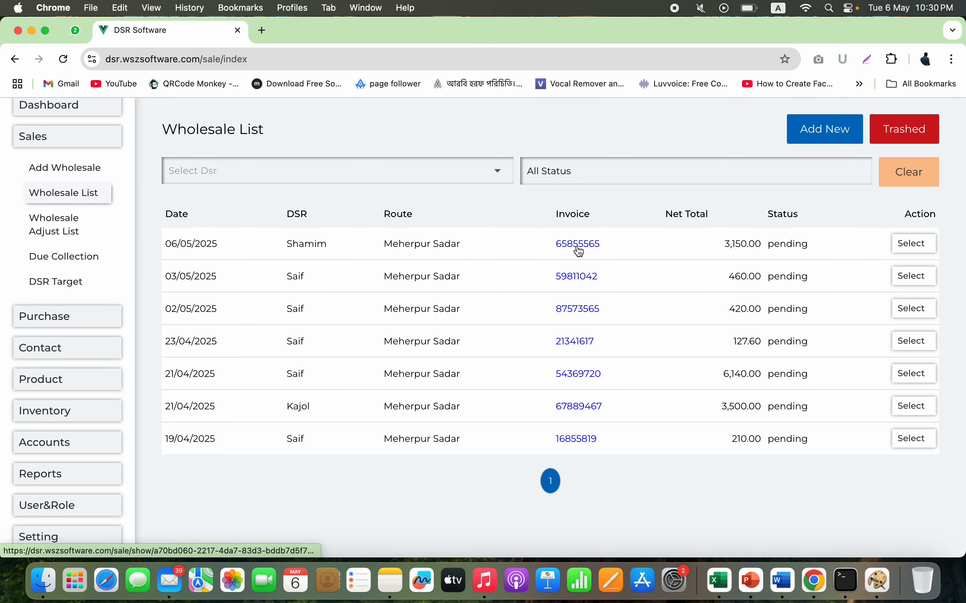
Open the 06/05/2025 sale's invoice and preview its challan and invoice printouts, cancelling each print.
left_click(576, 245)
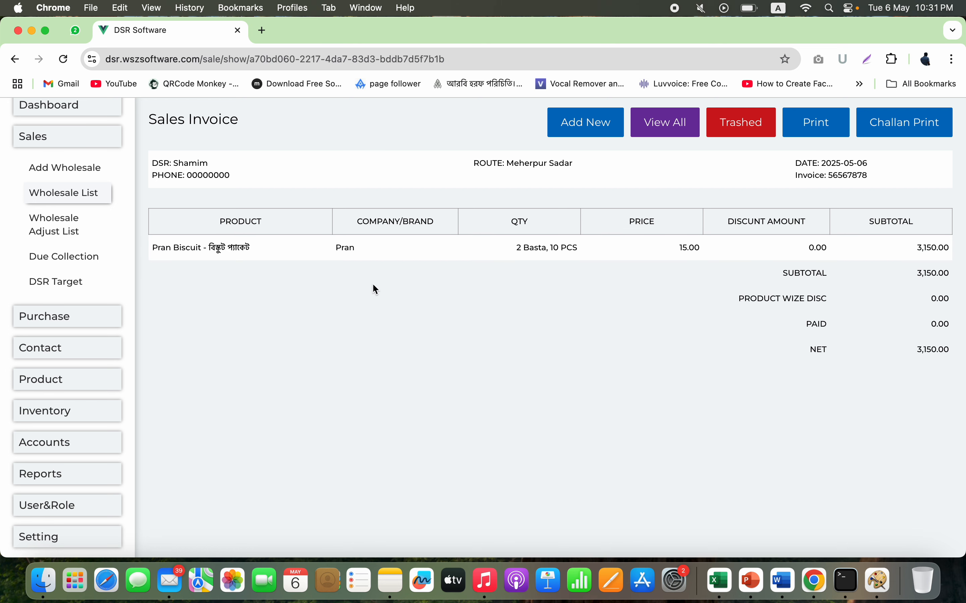
scroll(390, 300, "up", 3)
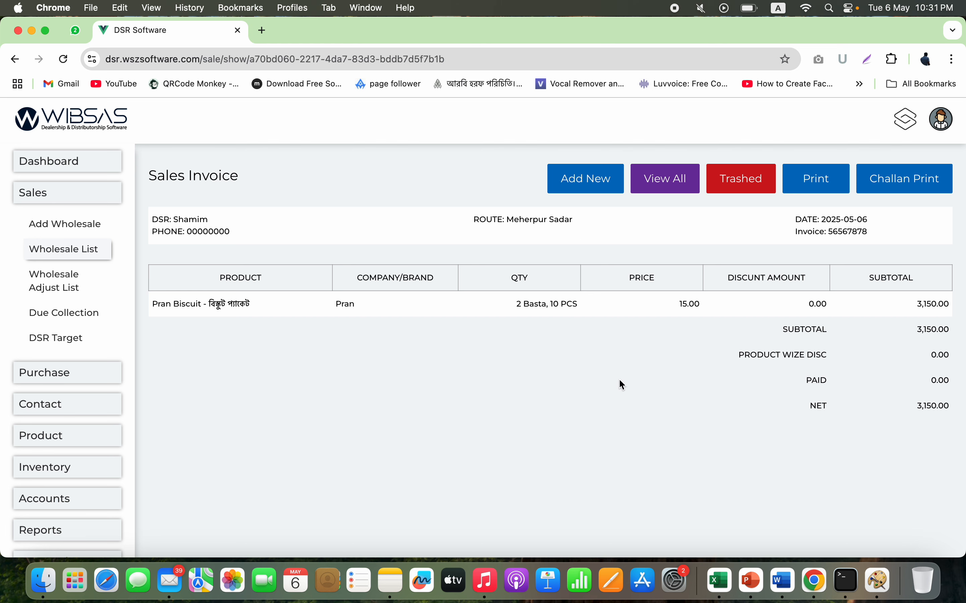
left_click(901, 178)
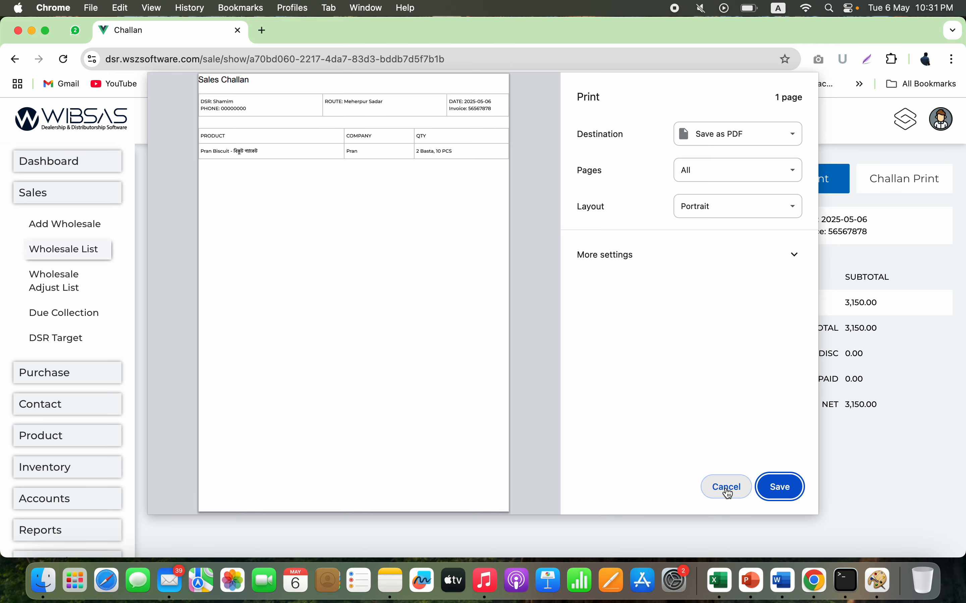
left_click(724, 488)
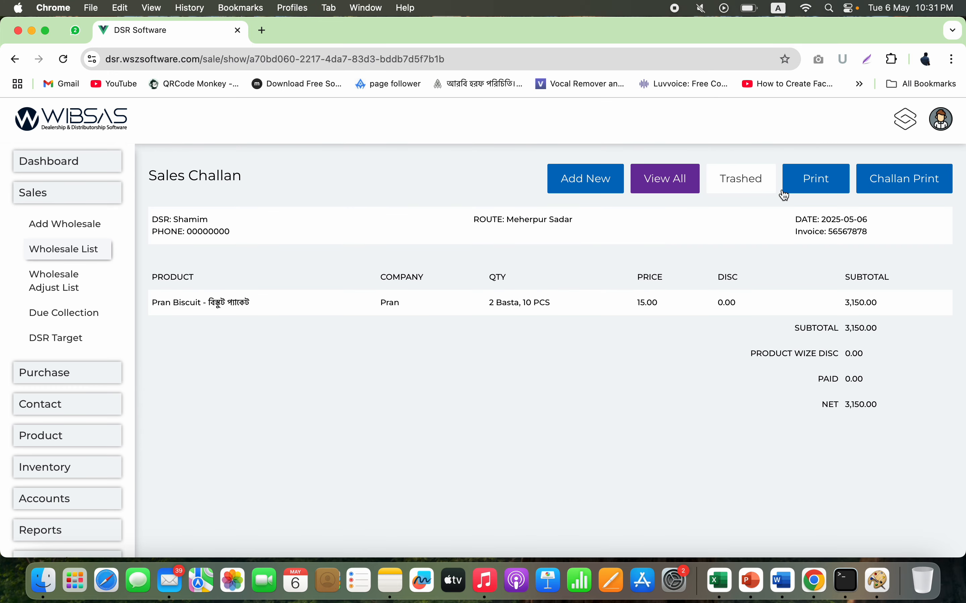
left_click(808, 194)
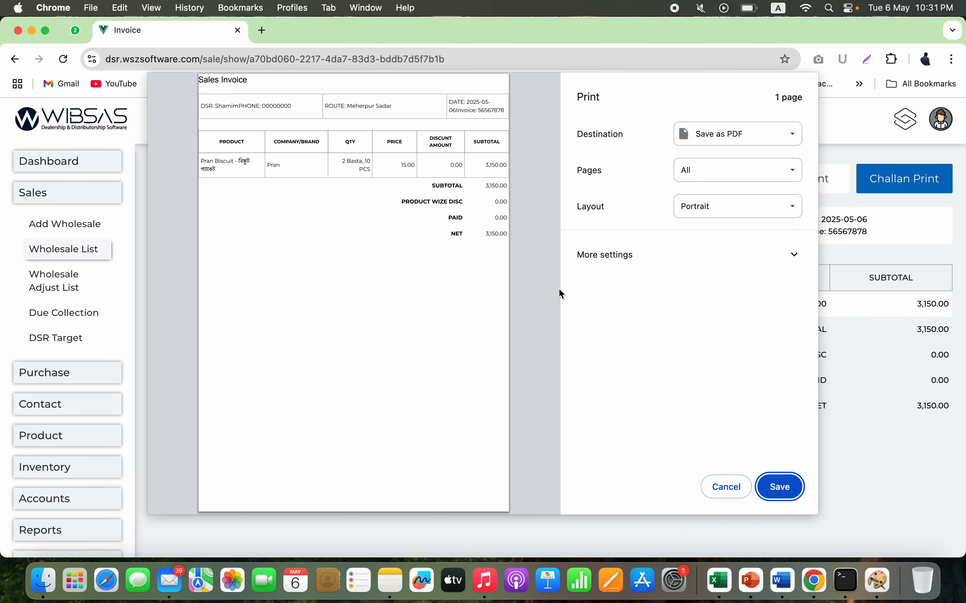
left_click(726, 486)
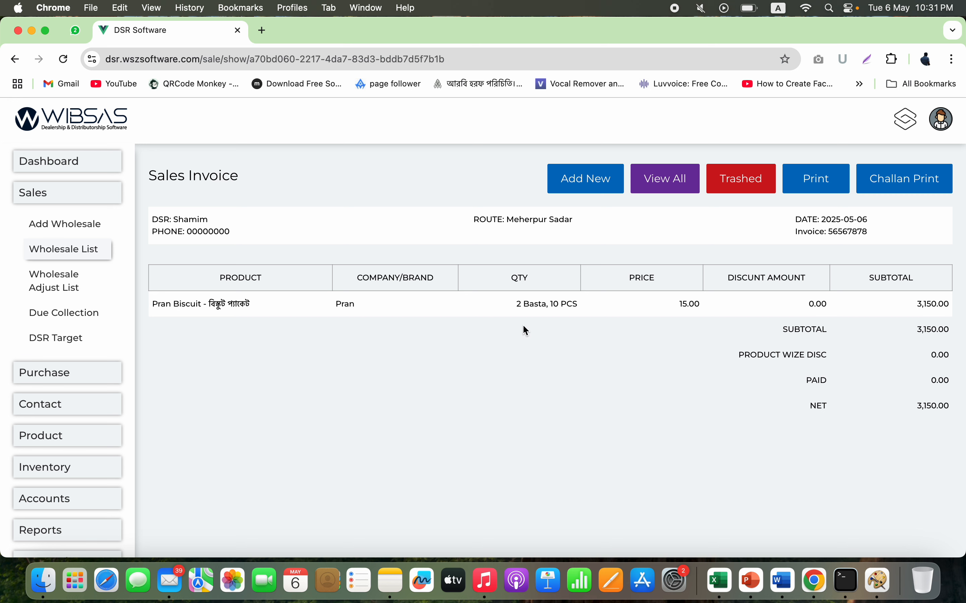
Examine the quantity, price and discount amount of the Pran Biscuit line in the sales invoice.
double_click(529, 305)
triple_click(529, 304)
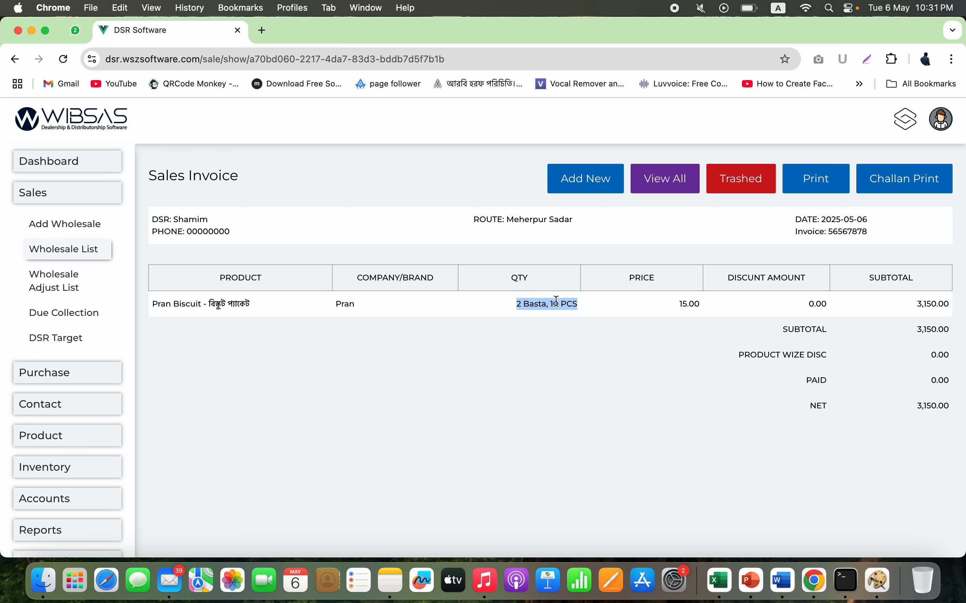
double_click(683, 305)
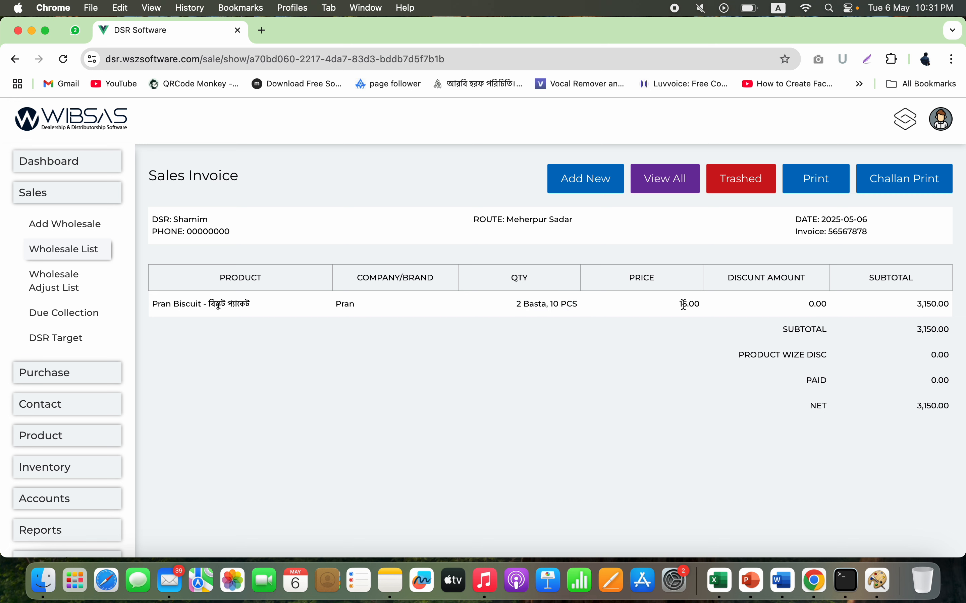
double_click(818, 304)
double_click(535, 304)
Return to the wholesale list and open the adjustment for the 06/05/2025 sale.
left_click(108, 256)
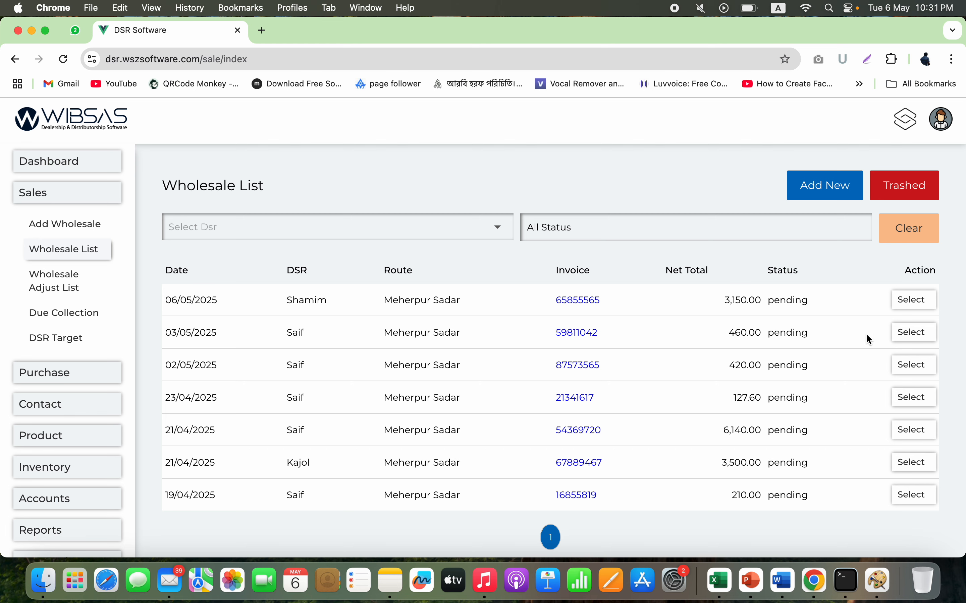
left_click(913, 305)
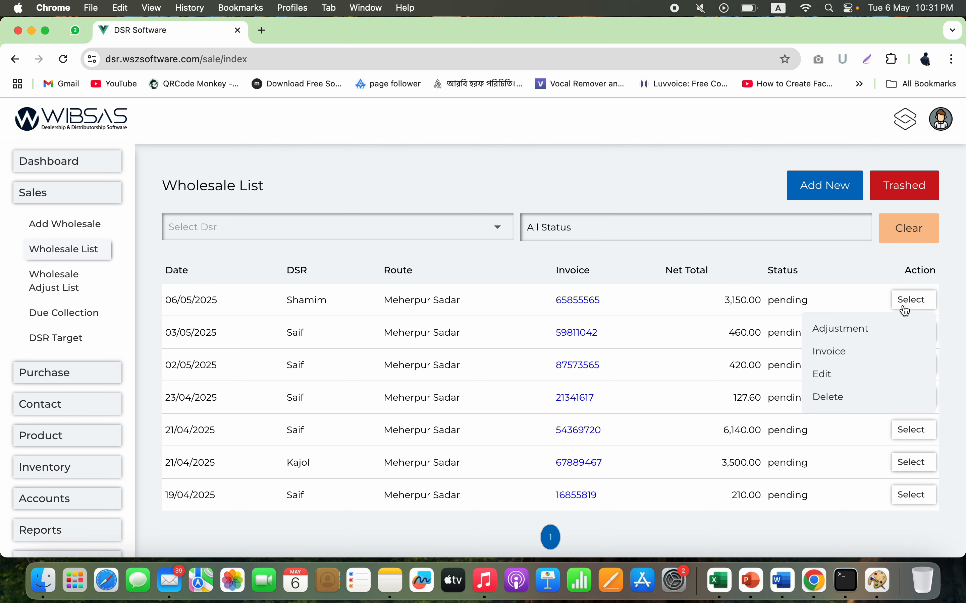
left_click(852, 335)
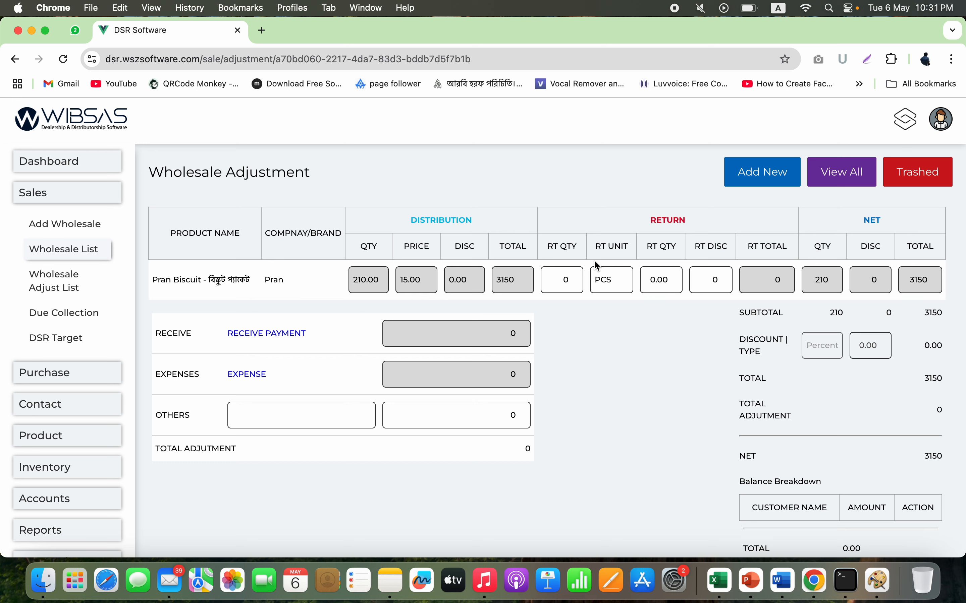
Set the Pran Biscuit return quantity to 30 PCS in the wholesale adjustment.
double_click(567, 282)
type("3")
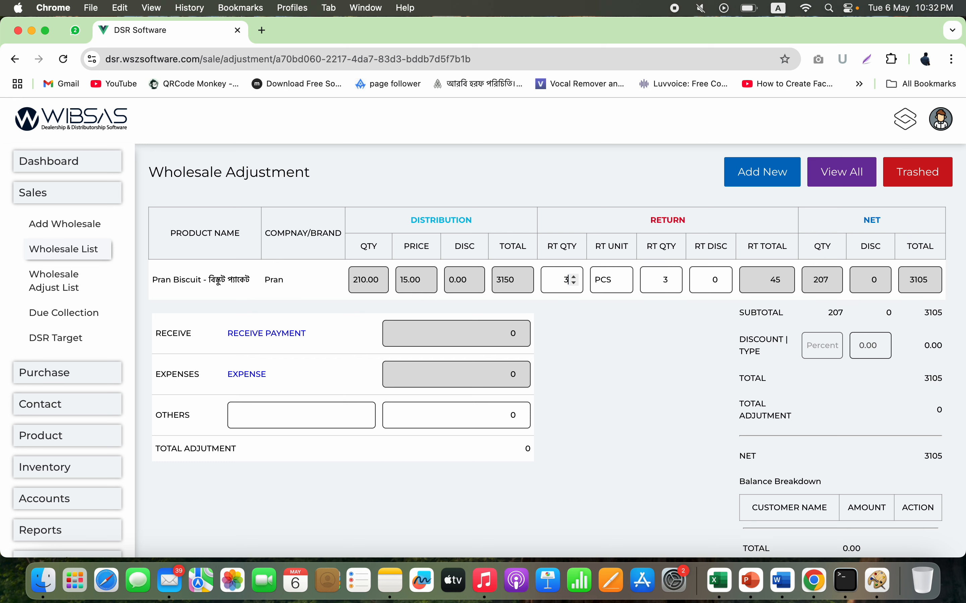
type("0")
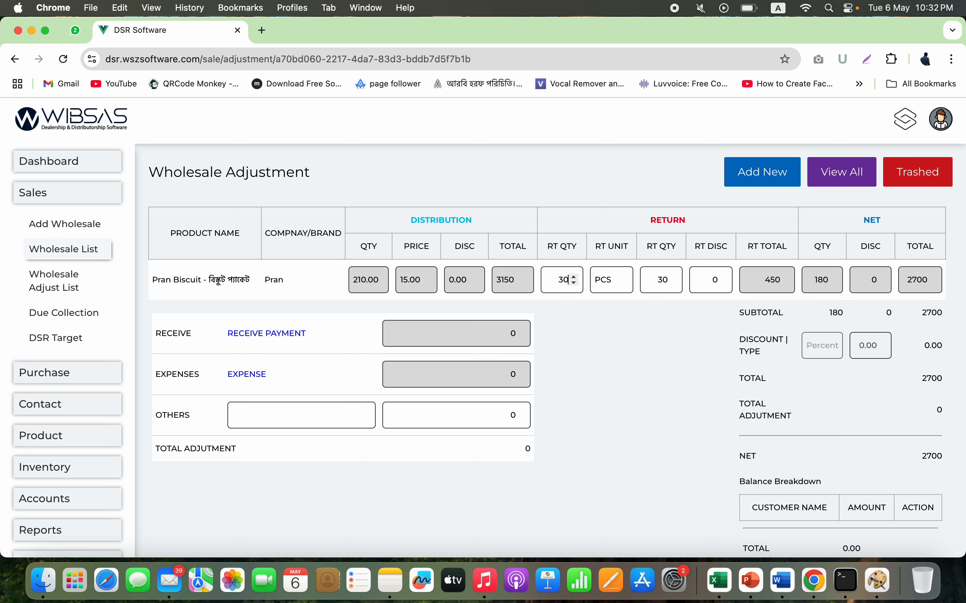
left_click(636, 375)
Add a received payment of 1000 to the Cash account in the wholesale adjustment.
left_click(270, 337)
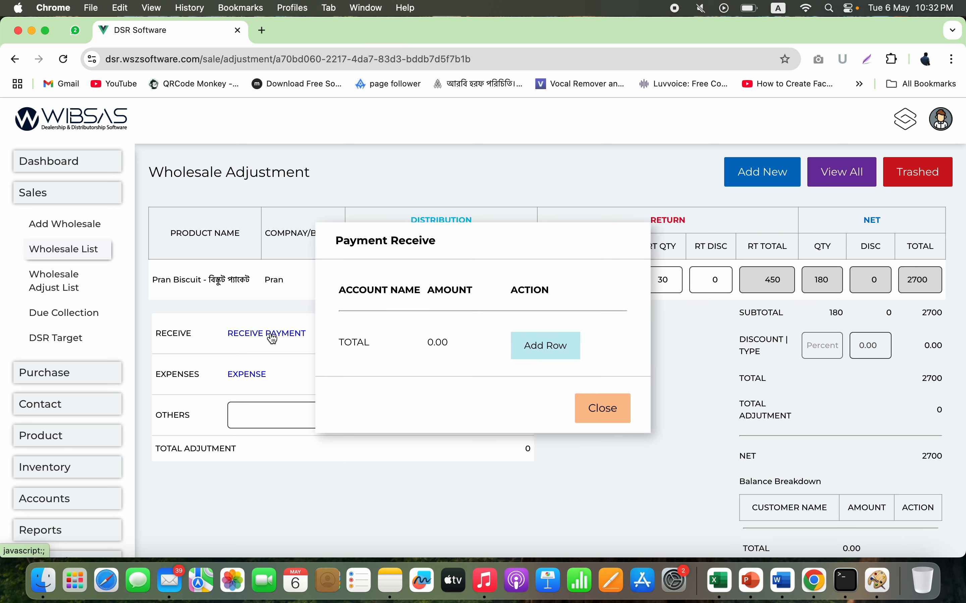
left_click(554, 357)
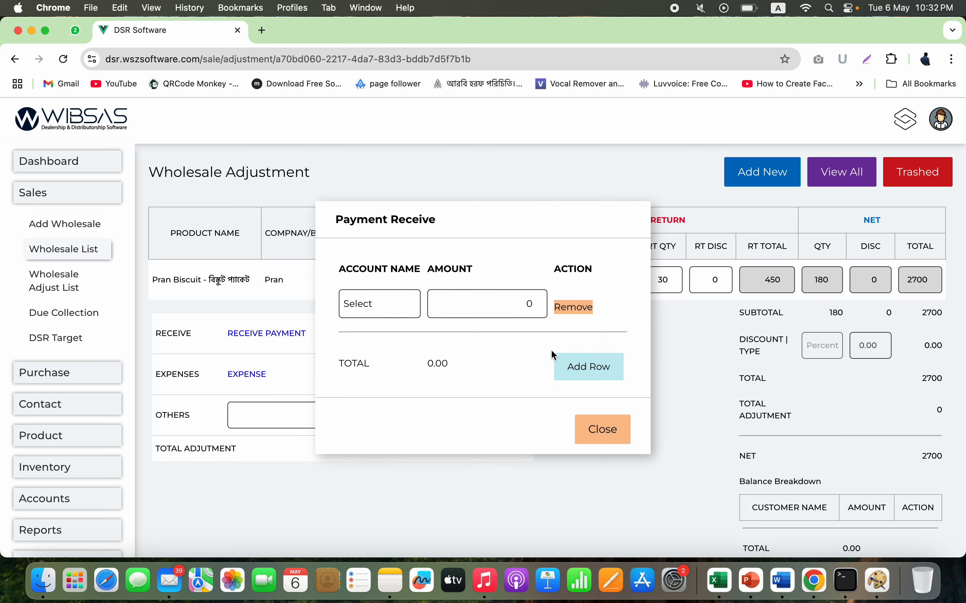
left_click(391, 305)
left_click(422, 321)
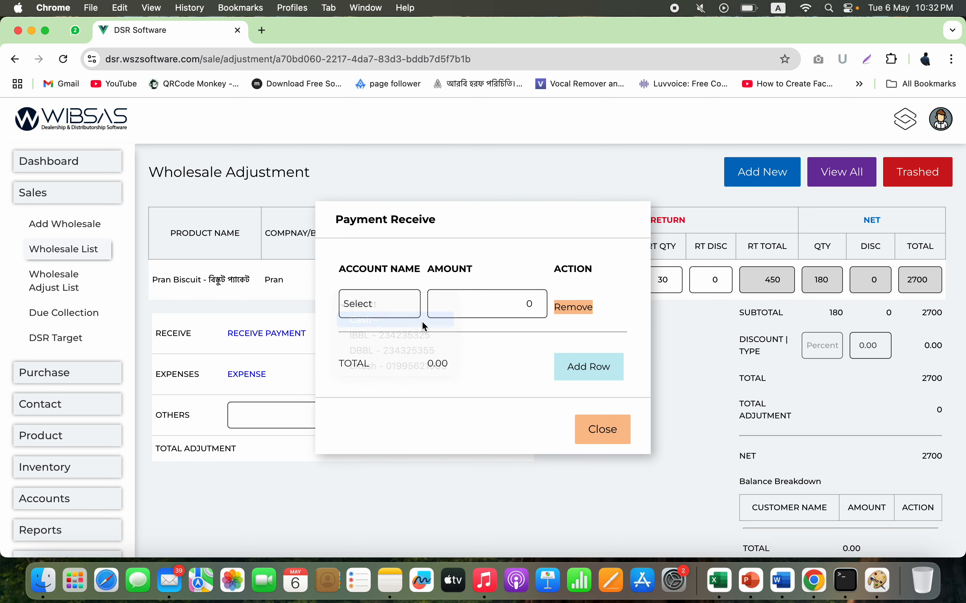
left_click(526, 312)
type("1000")
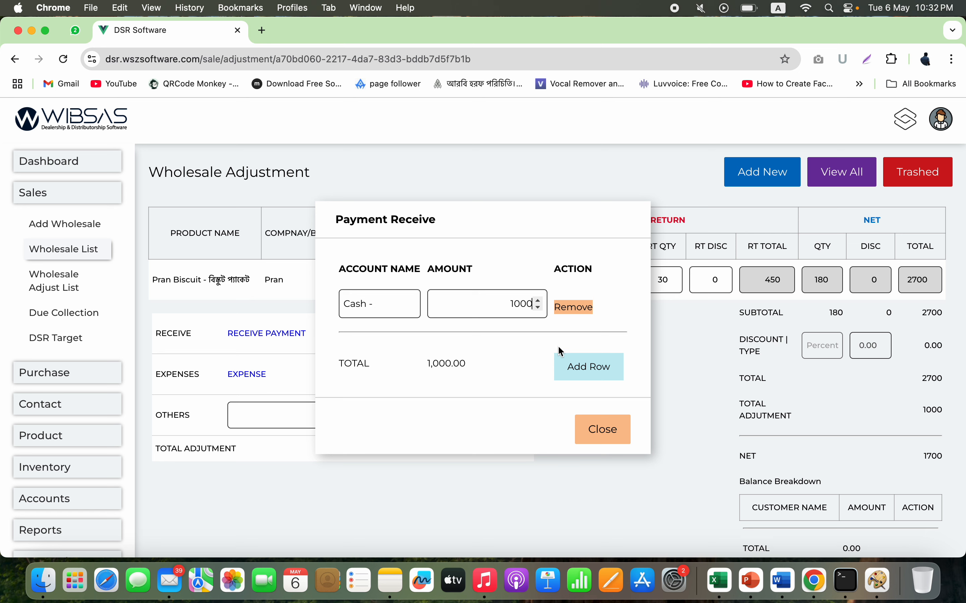
Add a second received payment of 500 to the bKash account and close the payment receive dialog.
left_click(567, 364)
left_click(377, 330)
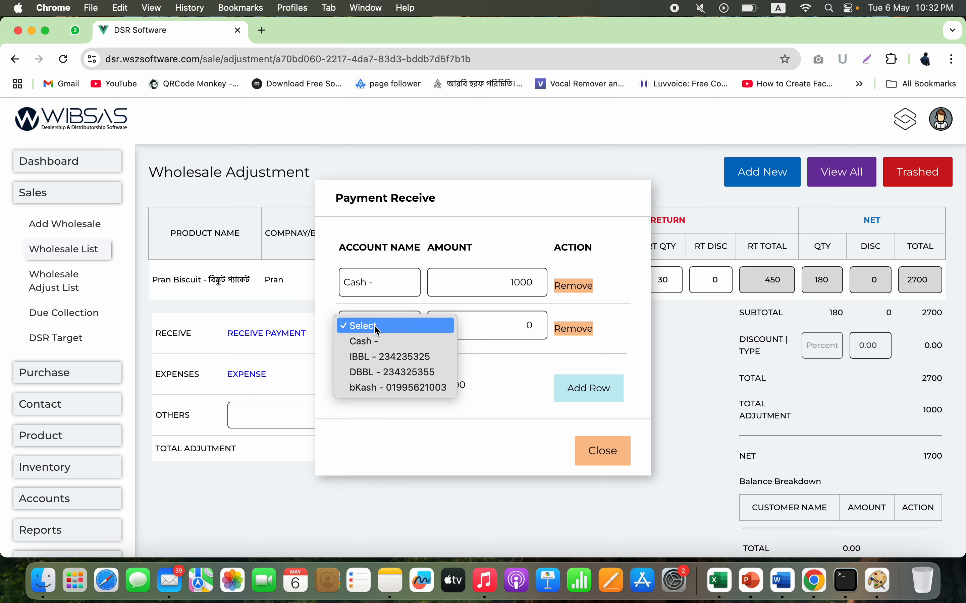
left_click(376, 386)
left_click(518, 325)
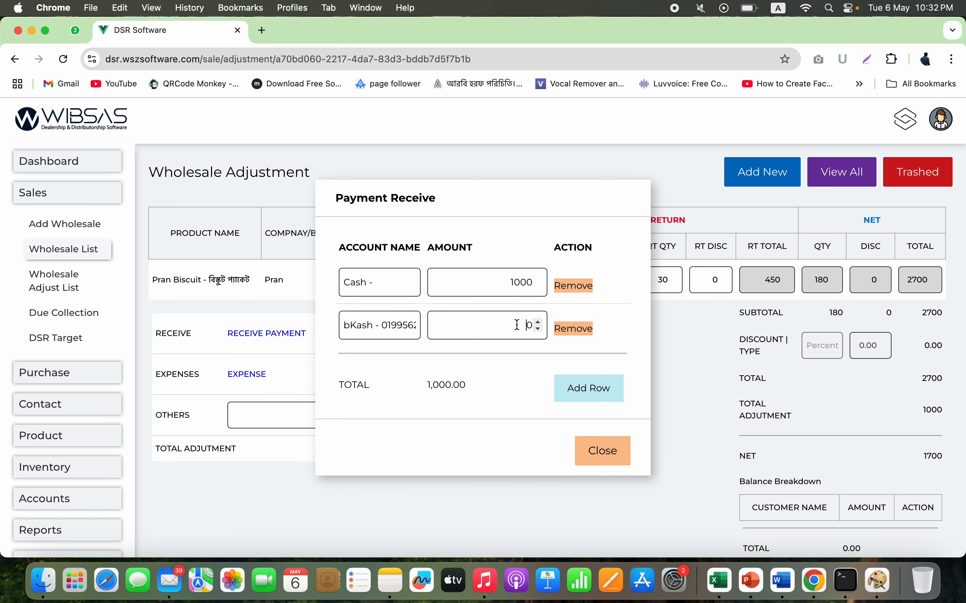
type("500")
left_click(508, 386)
left_click(615, 450)
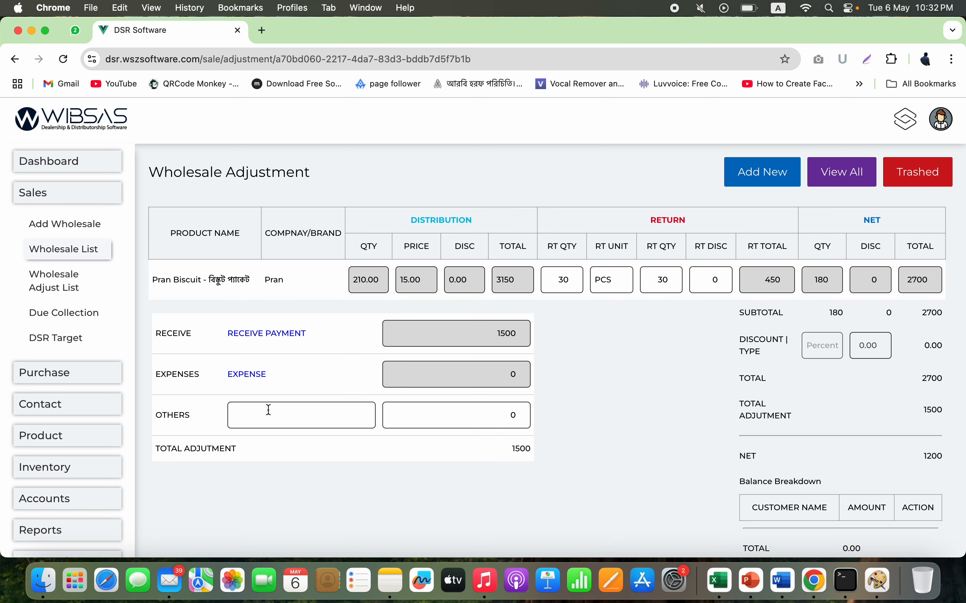
Add a Transport expense of 100 to the wholesale adjustment.
left_click(254, 377)
left_click(594, 359)
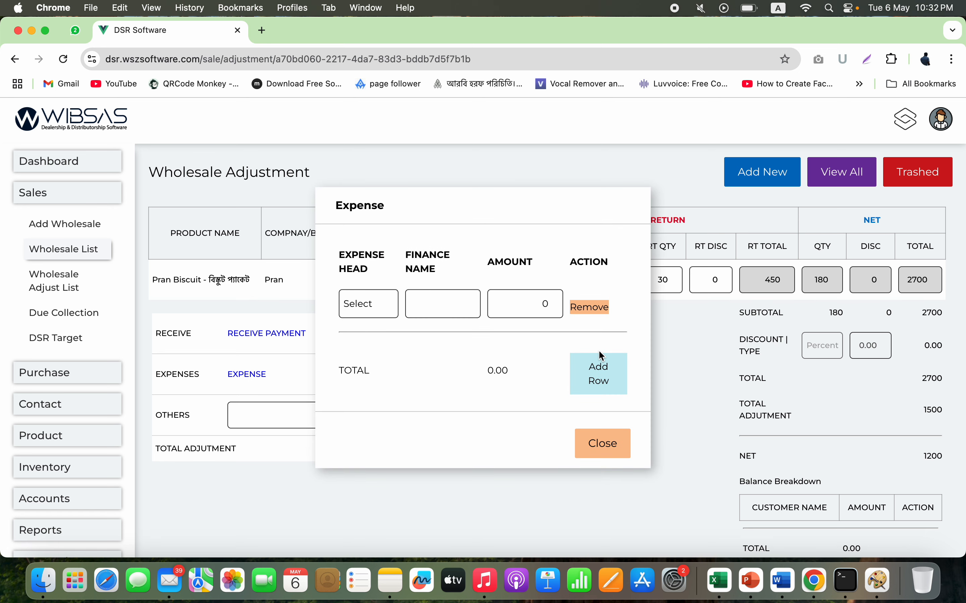
left_click(377, 305)
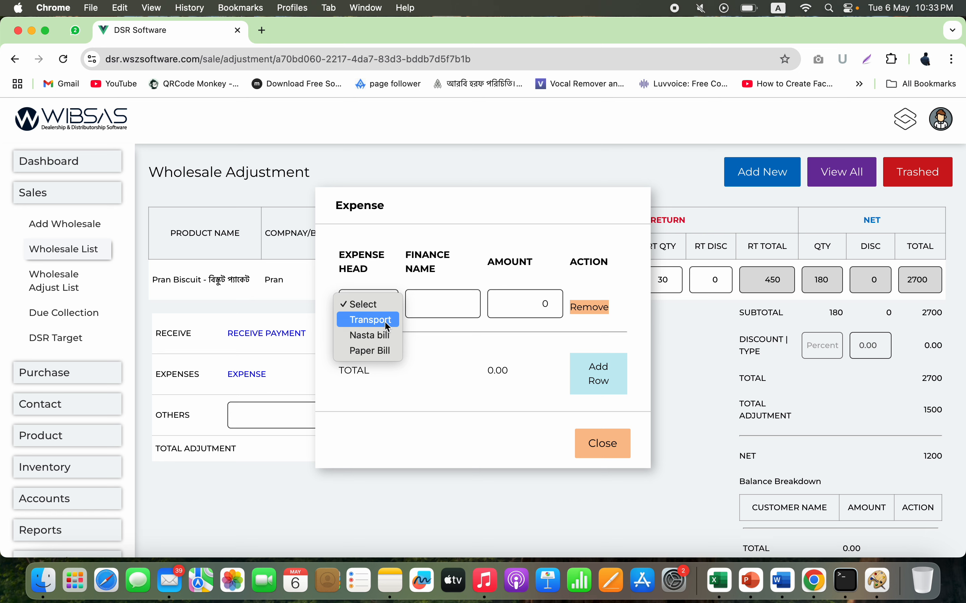
left_click(384, 321)
left_click(534, 304)
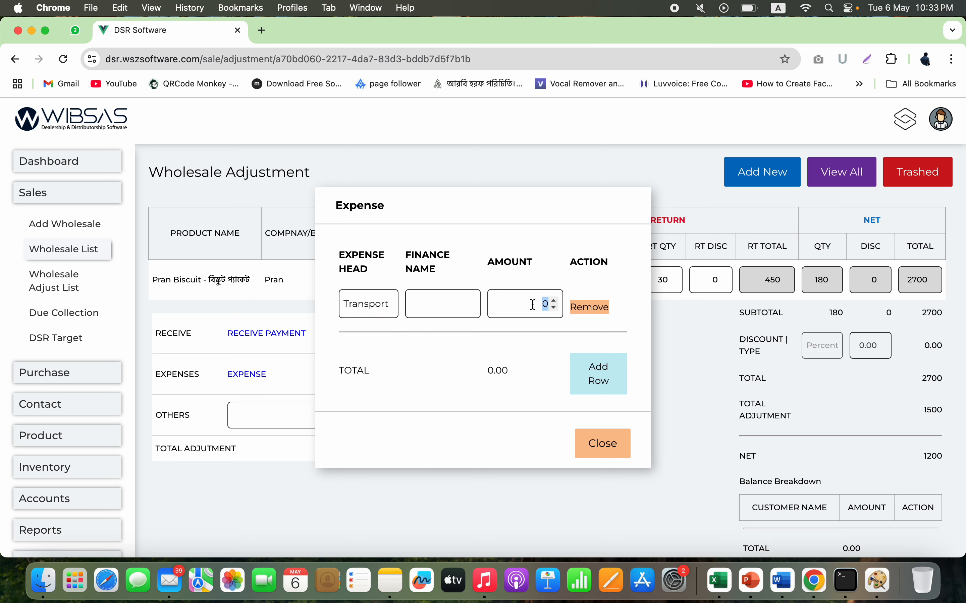
type("100")
Add a second expense row for Nasta bill with an amount of 200 and close the expense dialog.
left_click(597, 386)
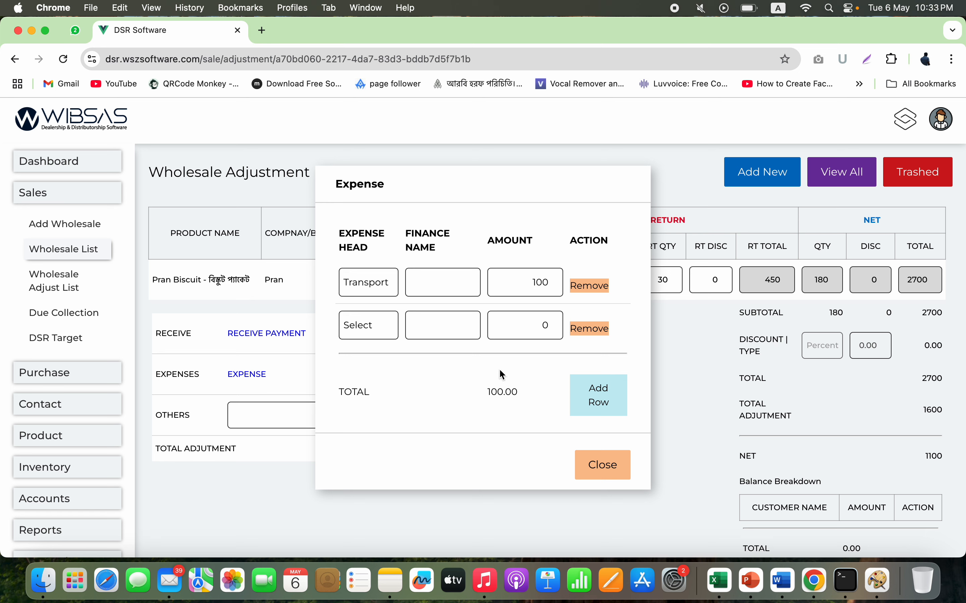
left_click(369, 326)
left_click(377, 354)
type("200")
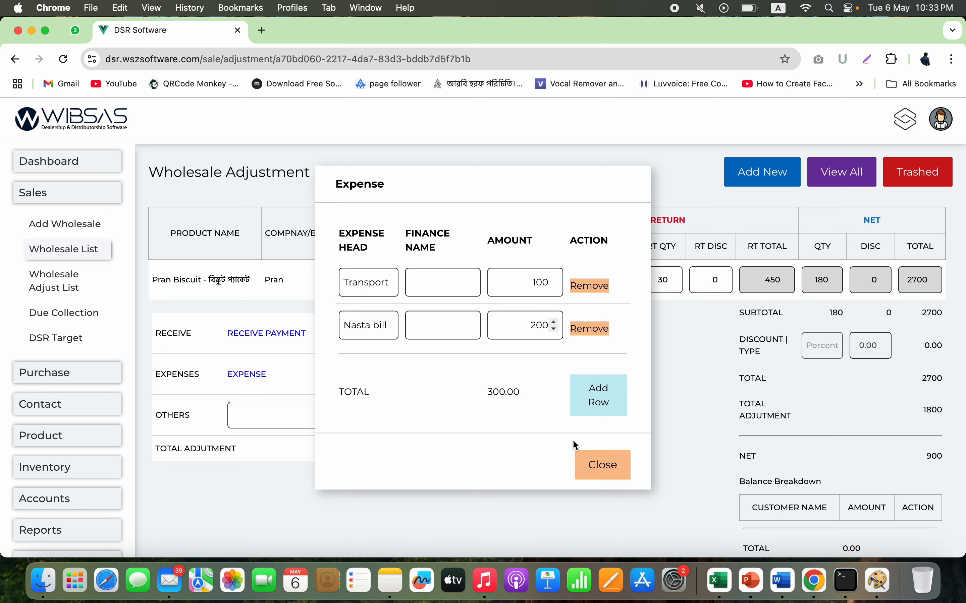
left_click(602, 467)
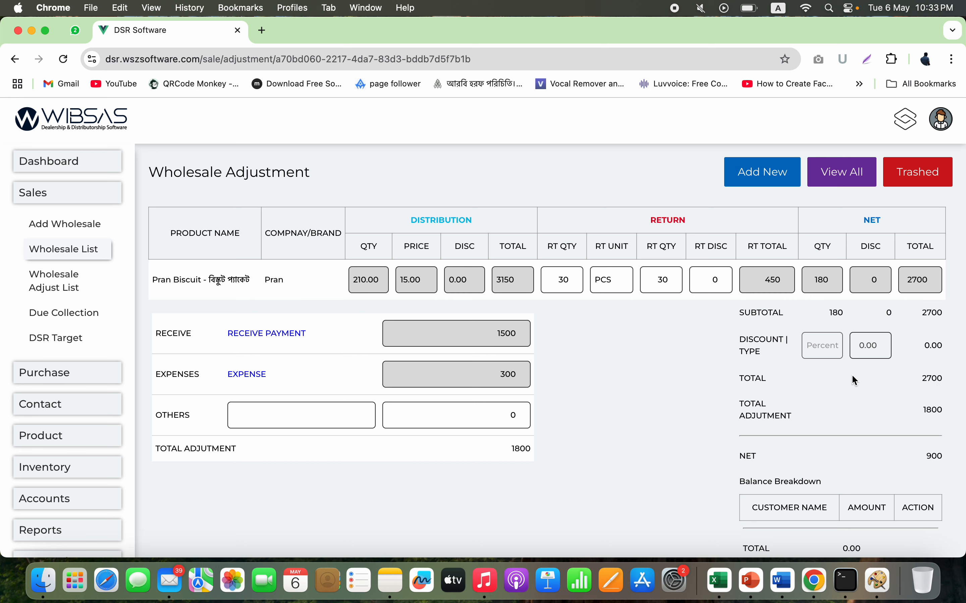
Fill in the adjustment's Others entry with the description "Text" and an amount of 100.
left_click(350, 416)
type("Text")
left_click(514, 416)
type("100")
Add a balance breakdown row for customer Parul Store with an amount of 300 and check it against the net amount.
scroll(783, 462, "down", 5)
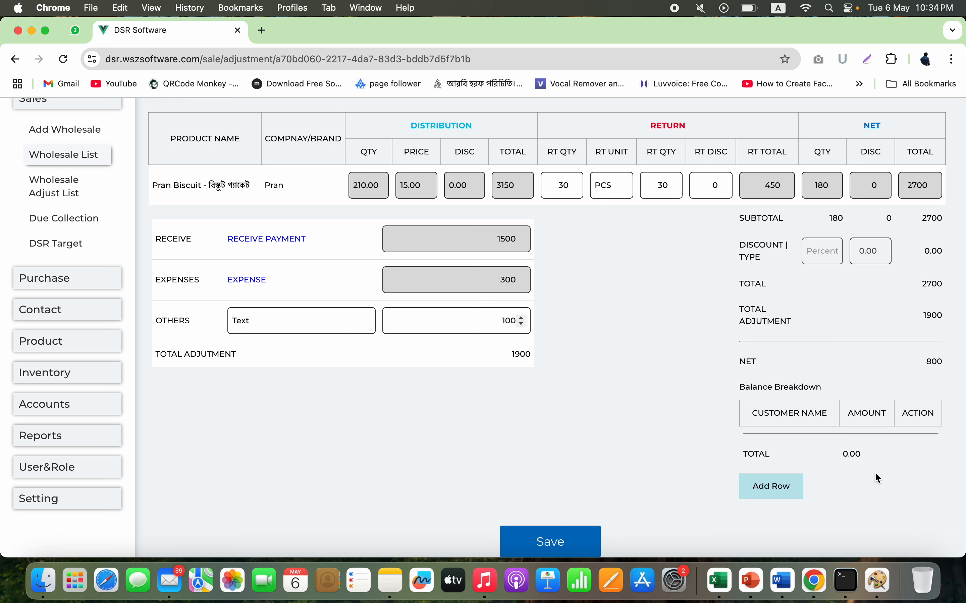
left_click(779, 496)
left_click(788, 447)
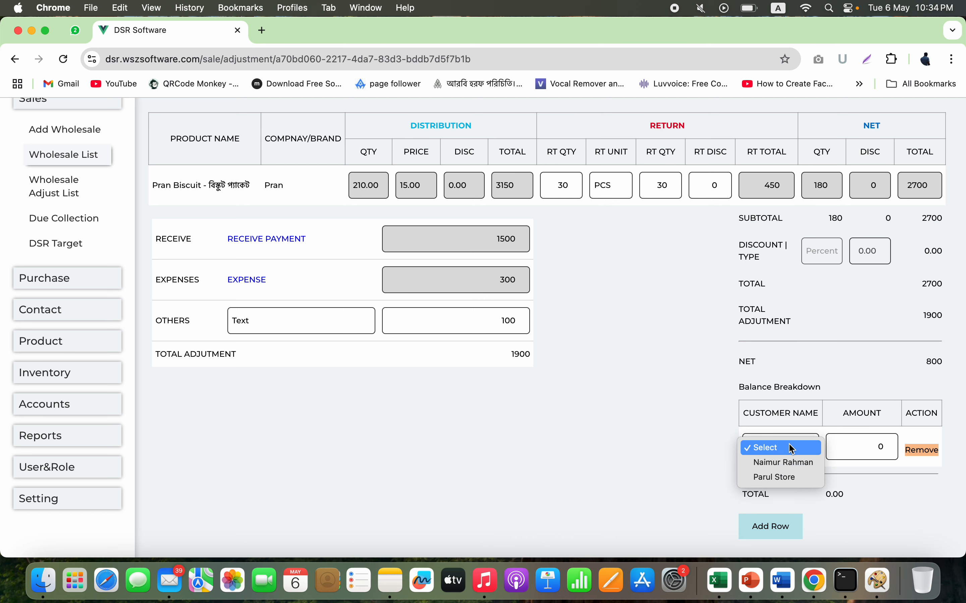
left_click(842, 471)
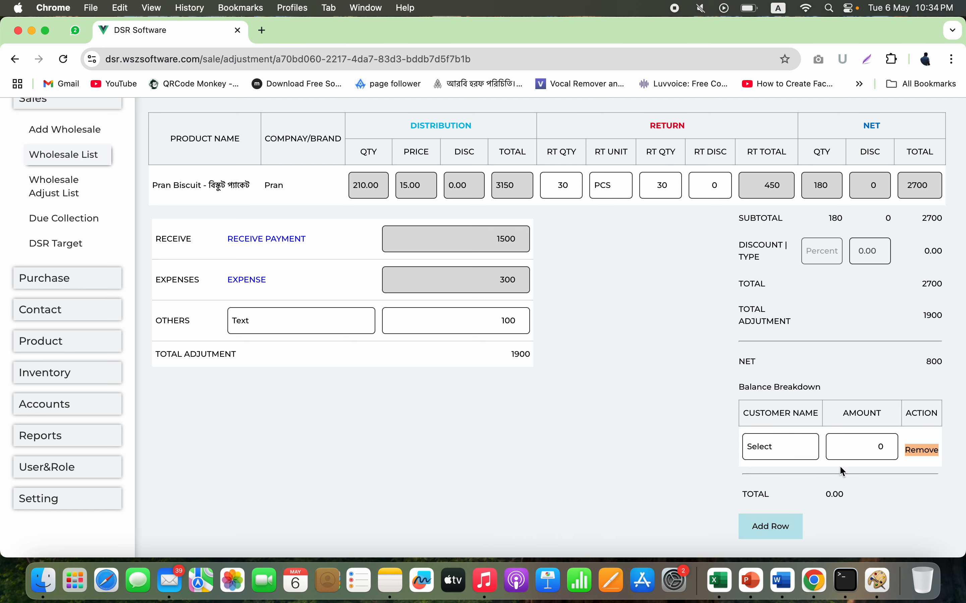
left_click(872, 450)
type("300")
left_click(728, 458)
double_click(936, 362)
Save the wholesale adjustment and acknowledge the confirmation.
scroll(552, 450, "down", 3)
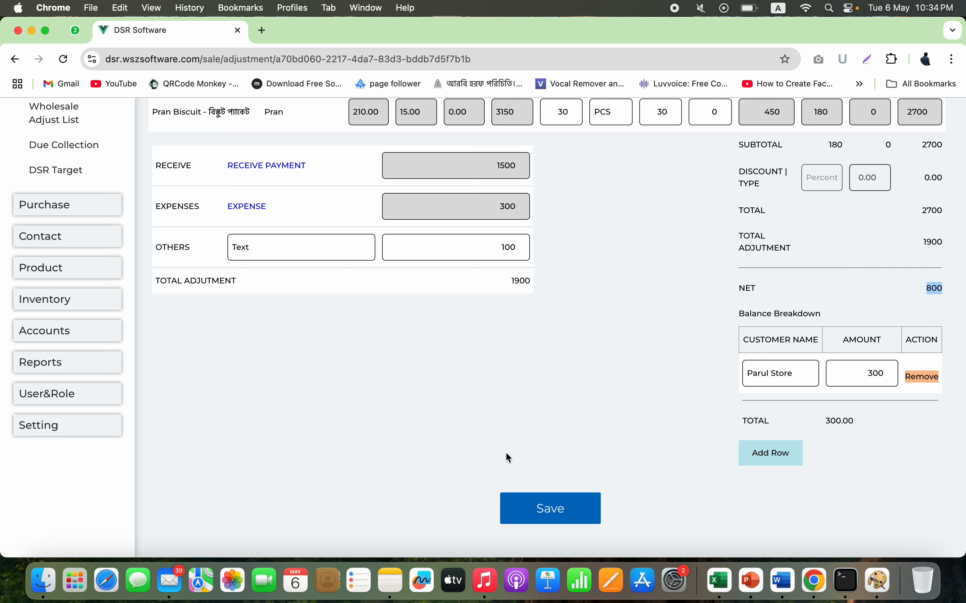
left_click(552, 515)
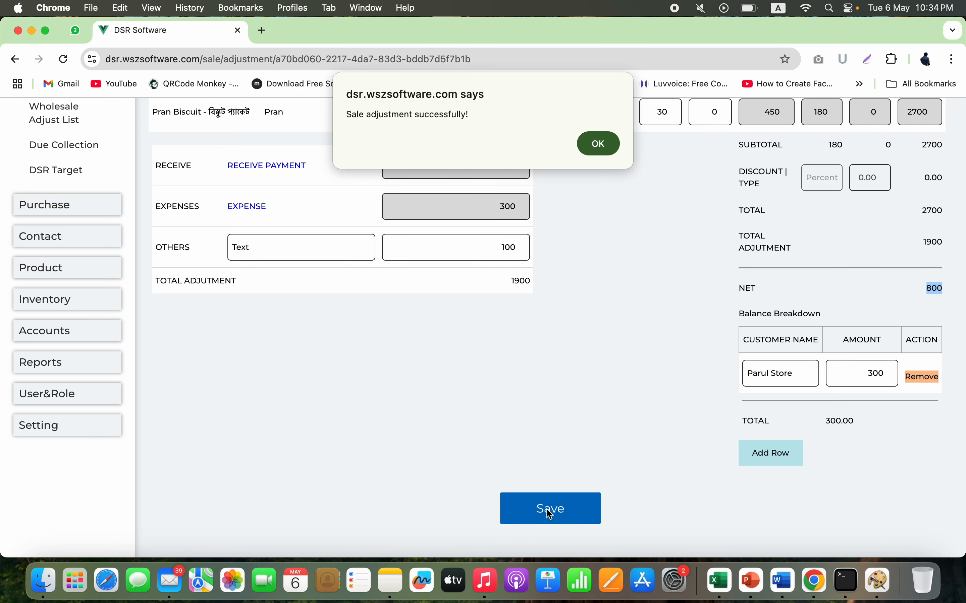
left_click(605, 146)
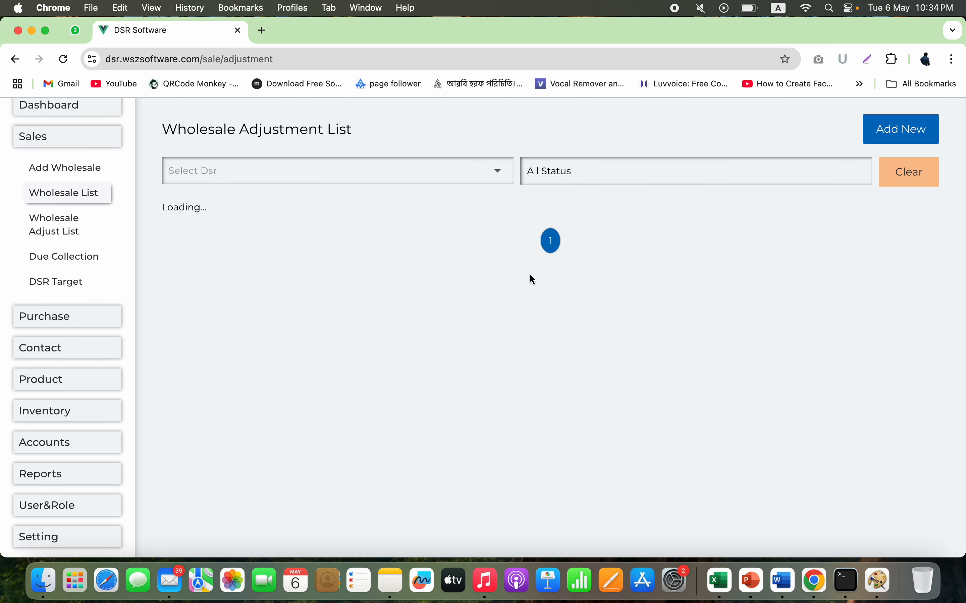
Open the 06/05/2025 sale's details from the wholesale adjustment list and preview its printout, cancelling the print.
scroll(518, 255, "up", 5)
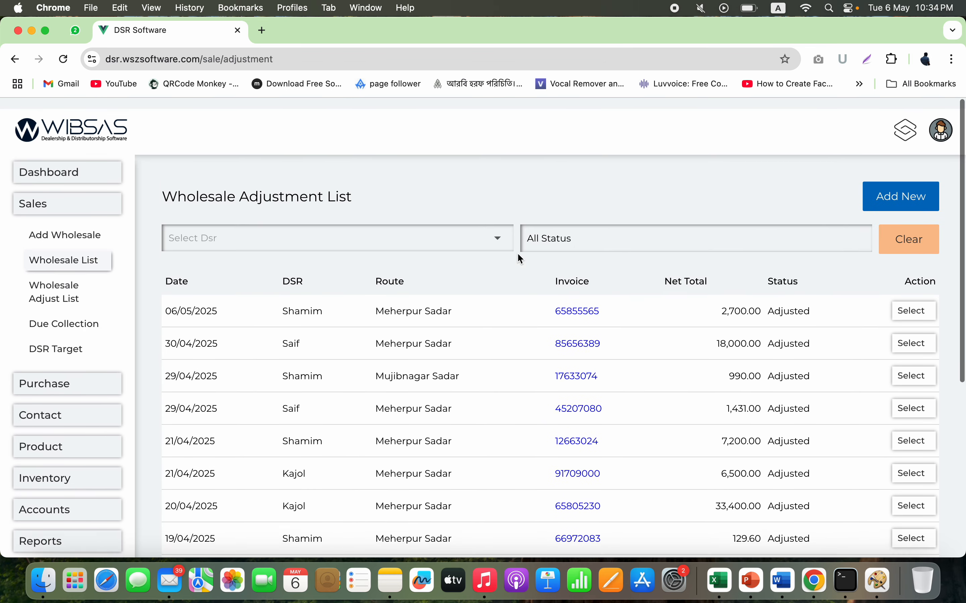
left_click(68, 285)
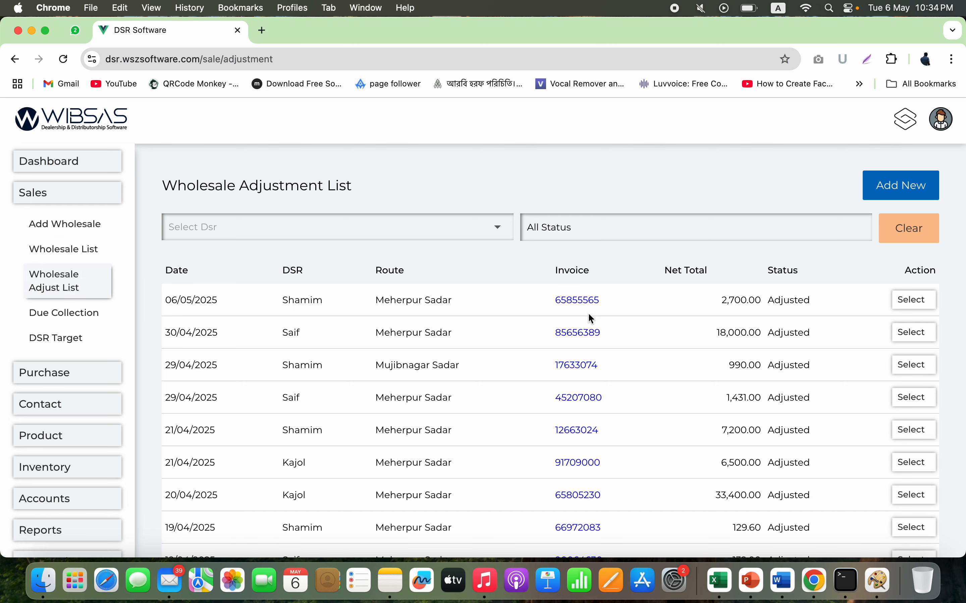
left_click(581, 301)
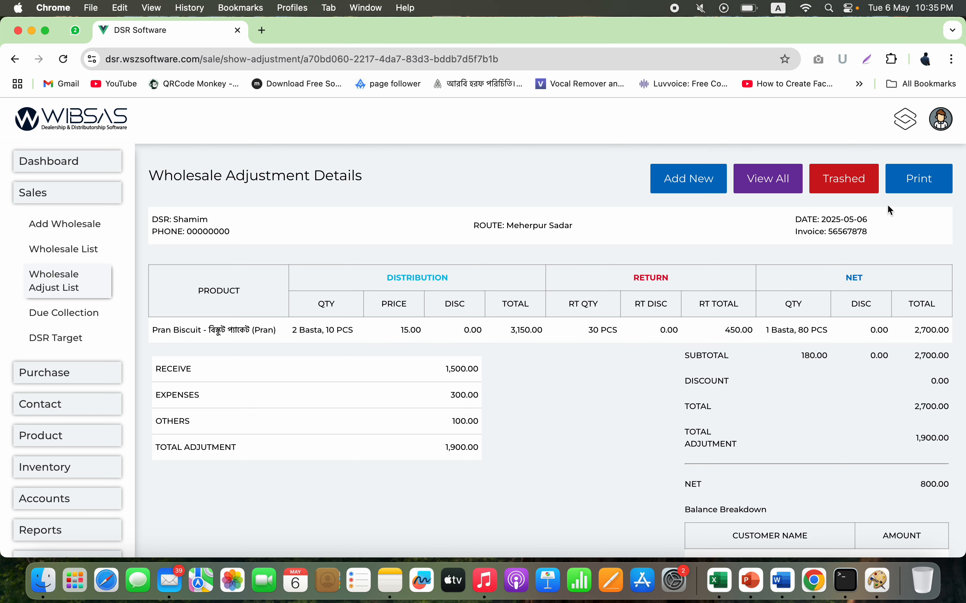
left_click(908, 190)
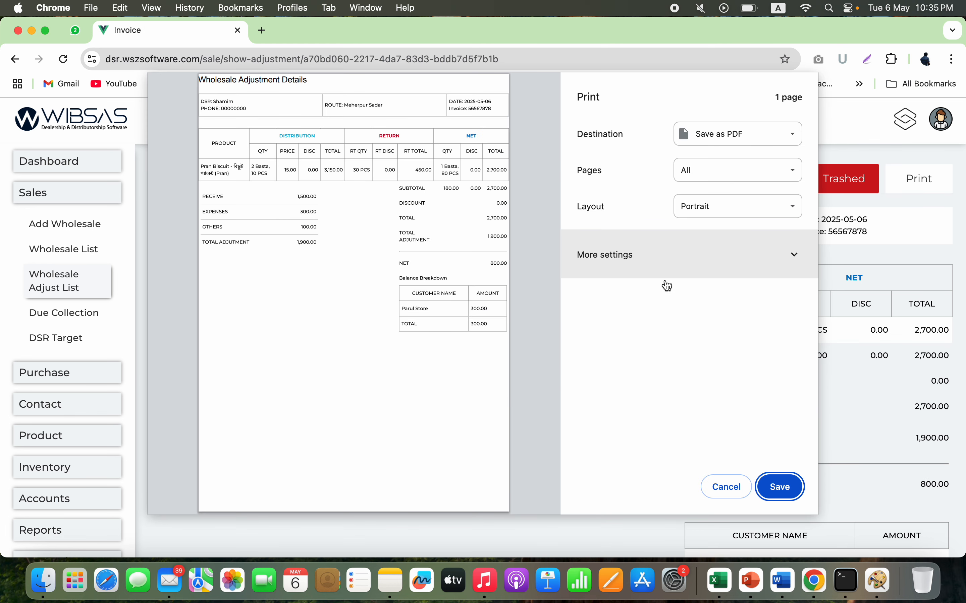
left_click(735, 497)
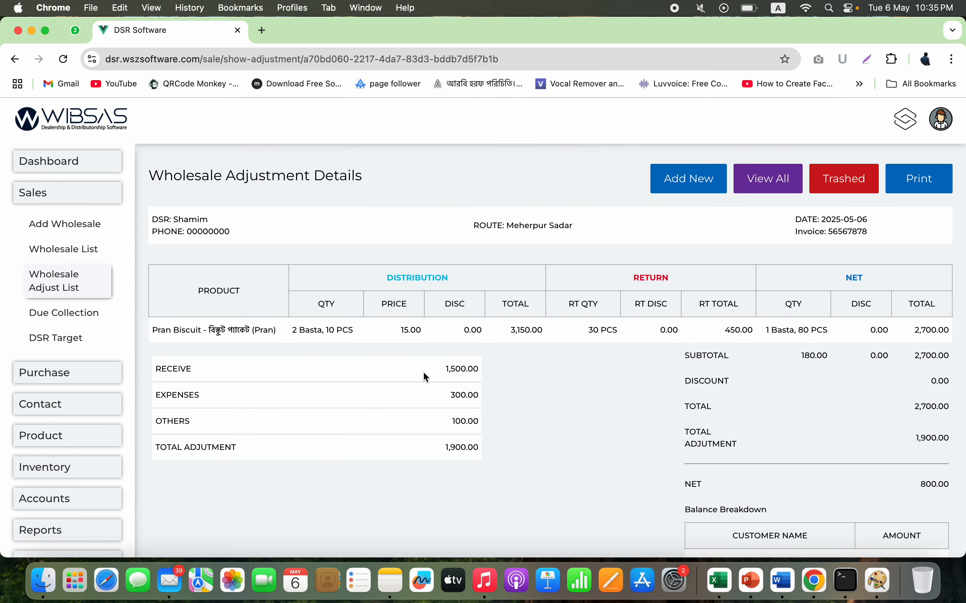
Open the first DSR target's representative profile and examine the target achievement, sales versus target chart and total due.
left_click(75, 323)
left_click(74, 341)
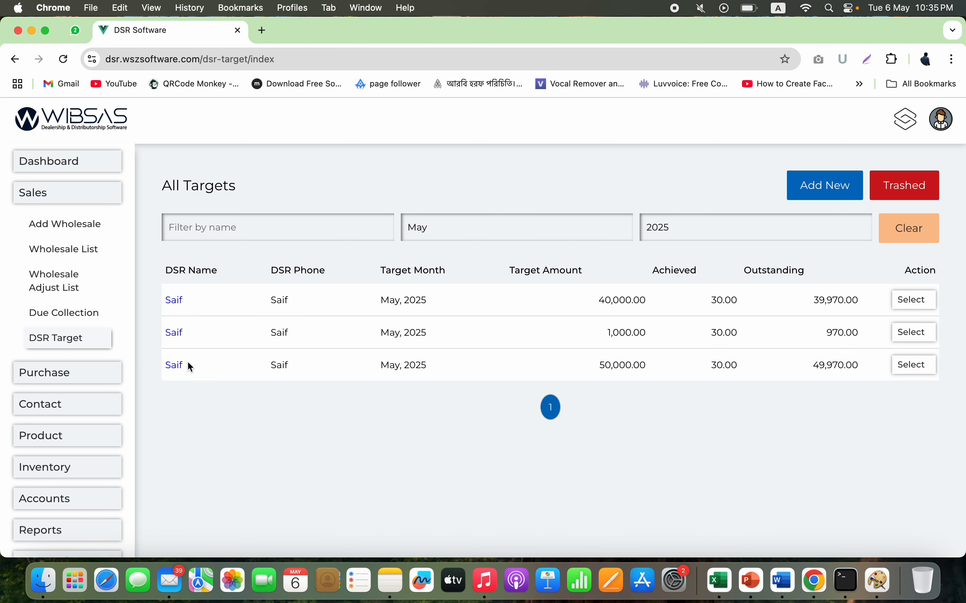
left_click(175, 302)
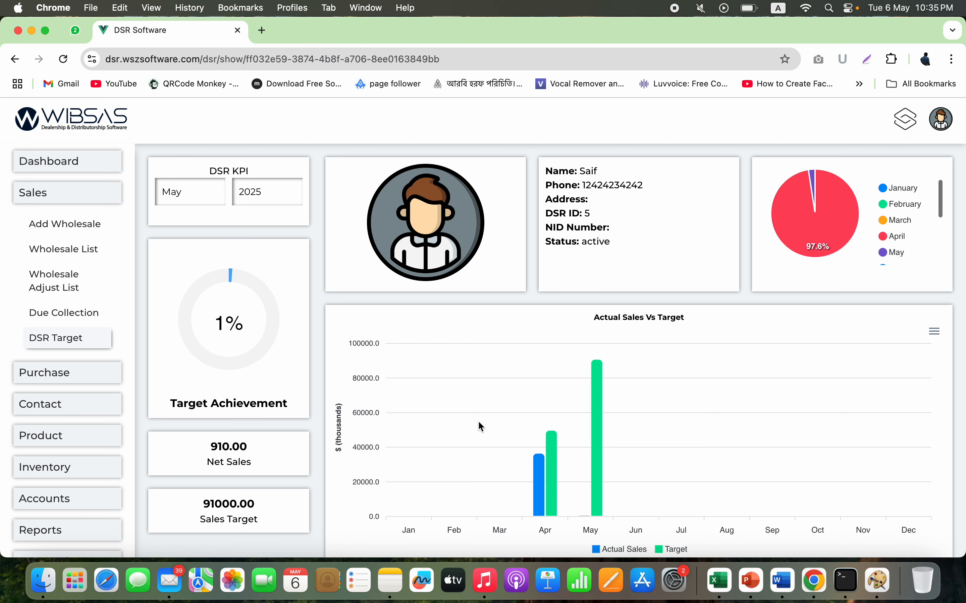
scroll(478, 423, "down", 5)
scroll(479, 423, "up", 5)
scroll(531, 415, "down", 1)
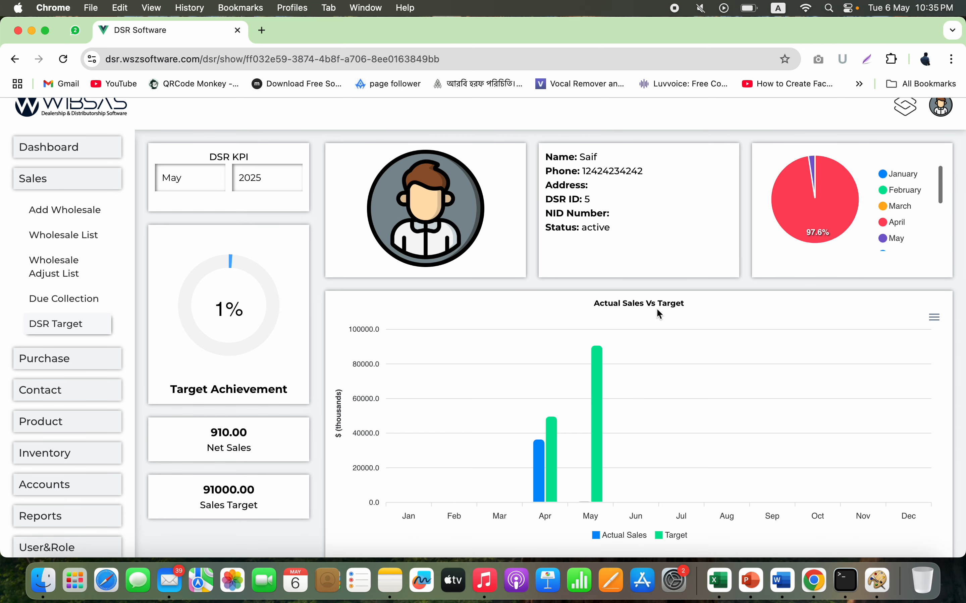
scroll(606, 421, "down", 5)
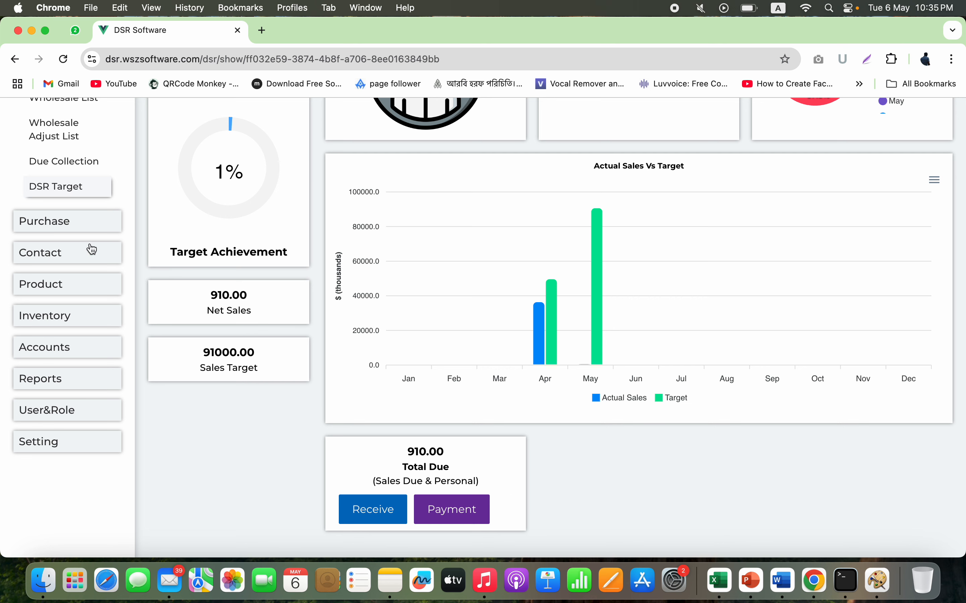
View the Add Purchase form and the purchase due payment list.
left_click(72, 224)
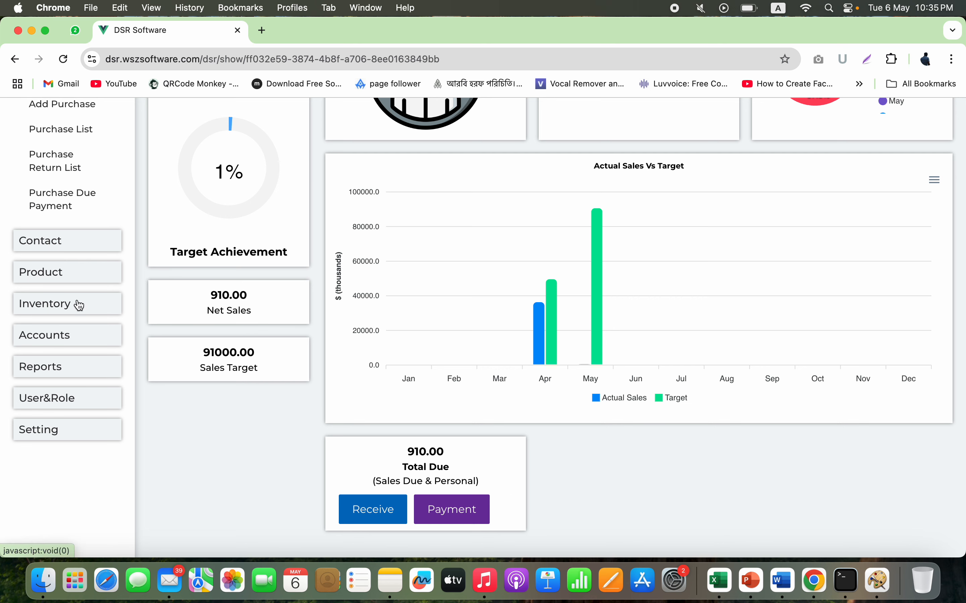
scroll(77, 304, "up", 4)
left_click(83, 232)
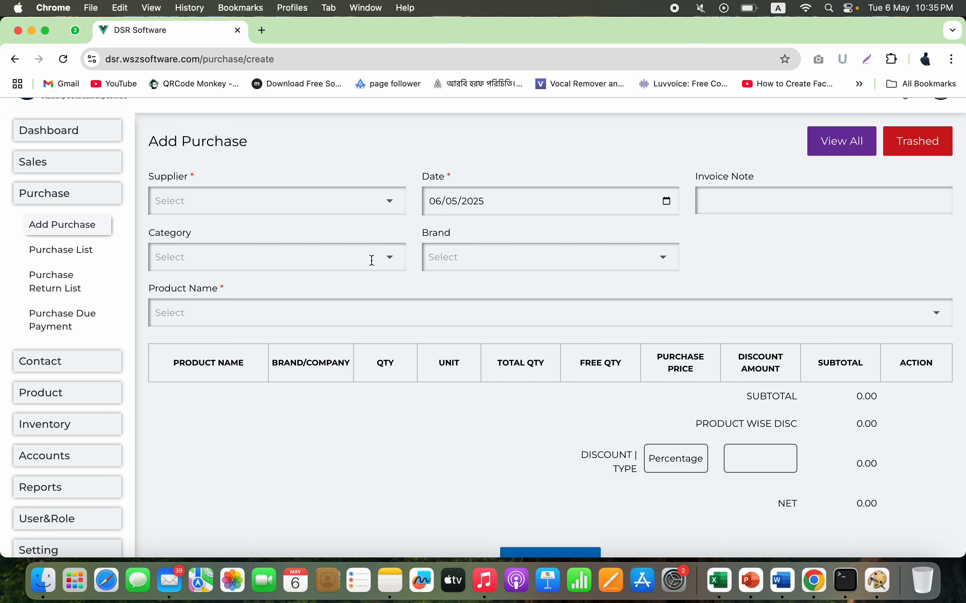
left_click(72, 325)
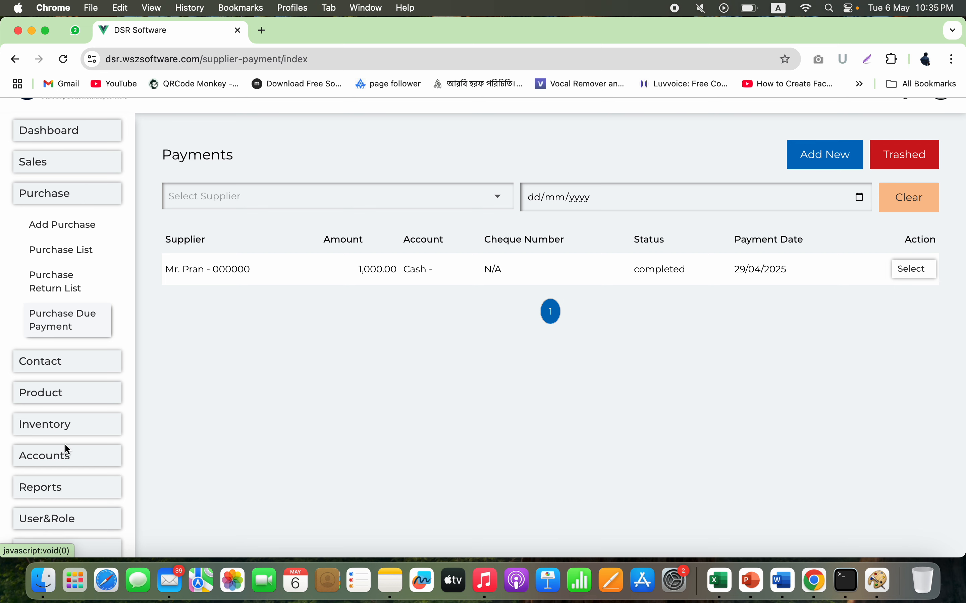
Open the Daily Sales and Collection report and filter it with a start date of 06/05/2025.
left_click(69, 491)
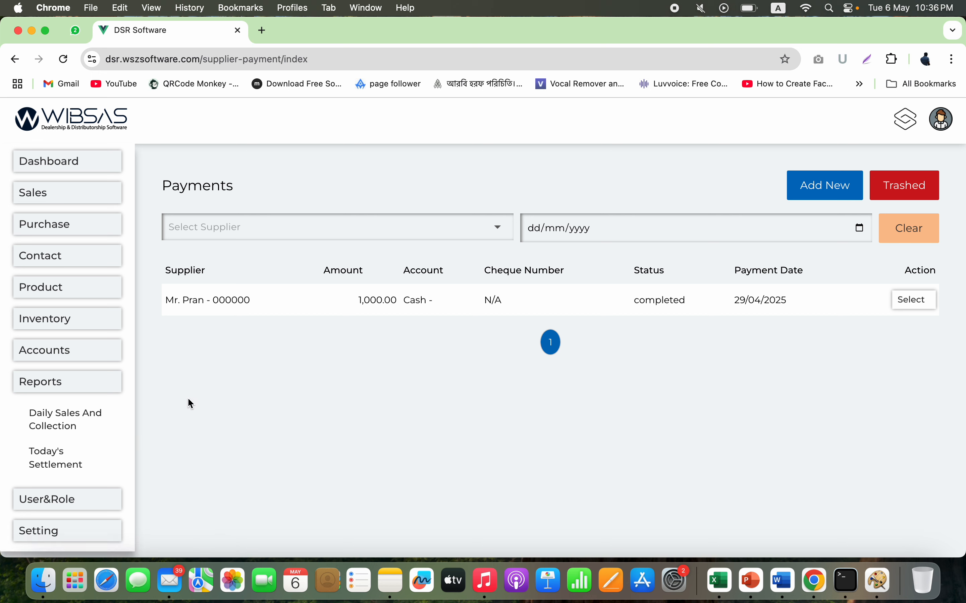
left_click(52, 431)
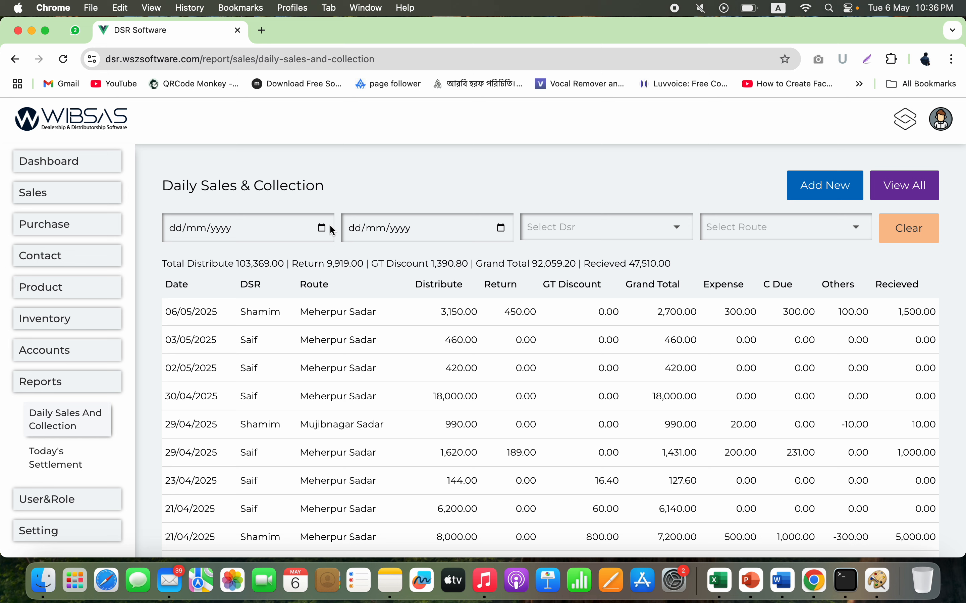
left_click(305, 234)
left_click(323, 228)
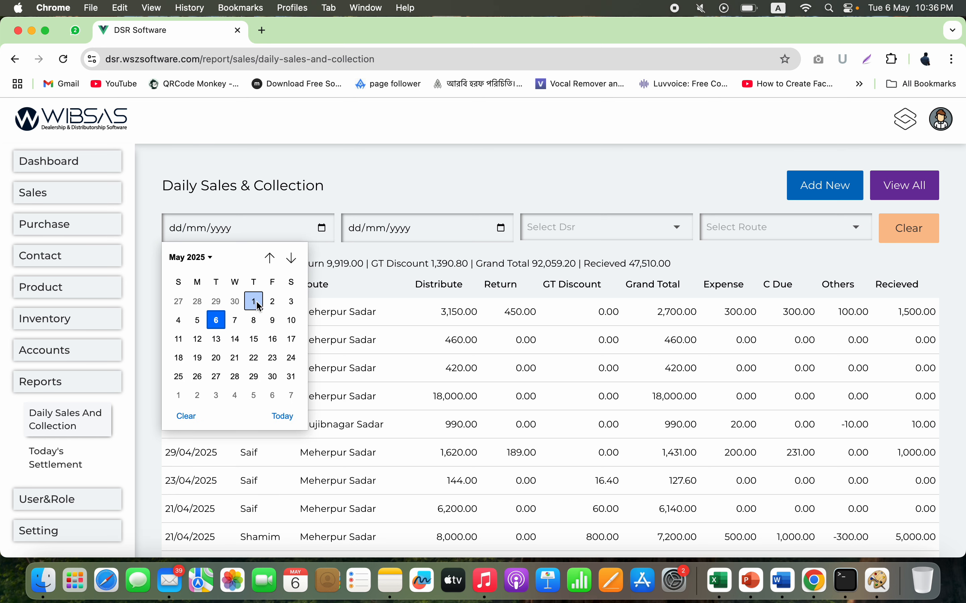
left_click(217, 321)
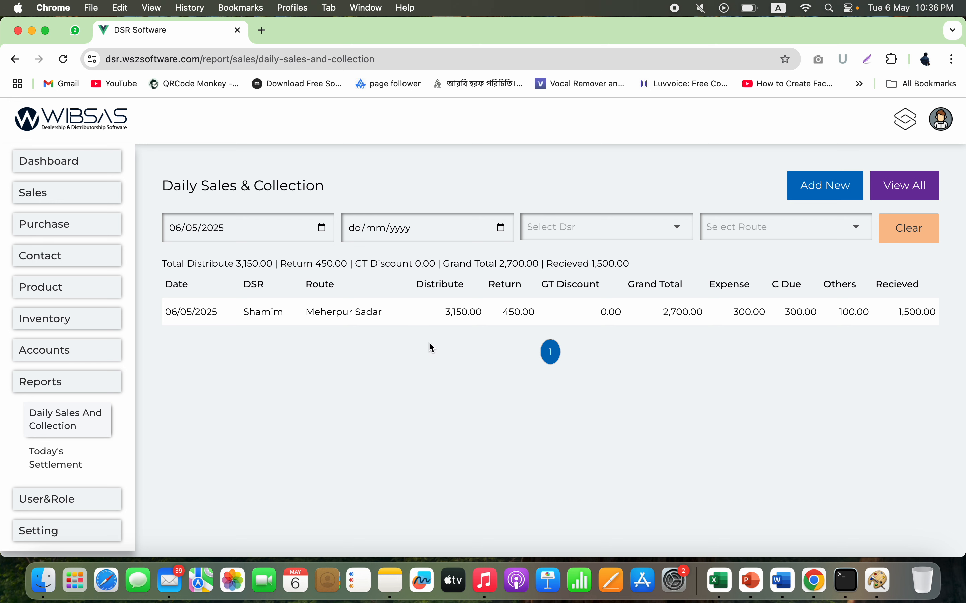
Examine the distribute, return, grand total and received amounts of the 06/05/2025 entry in the Daily Sales & Collection report.
double_click(459, 315)
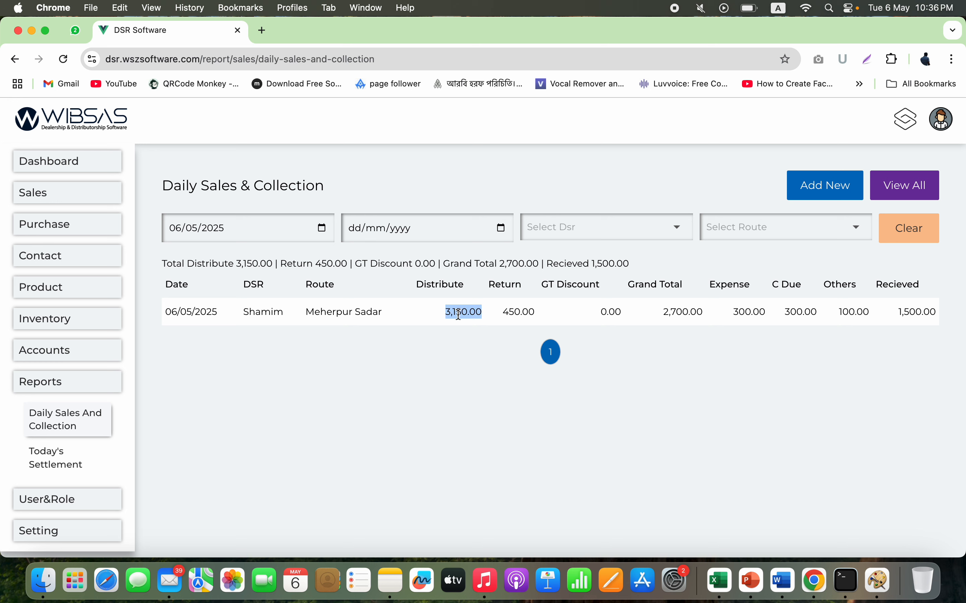
double_click(515, 314)
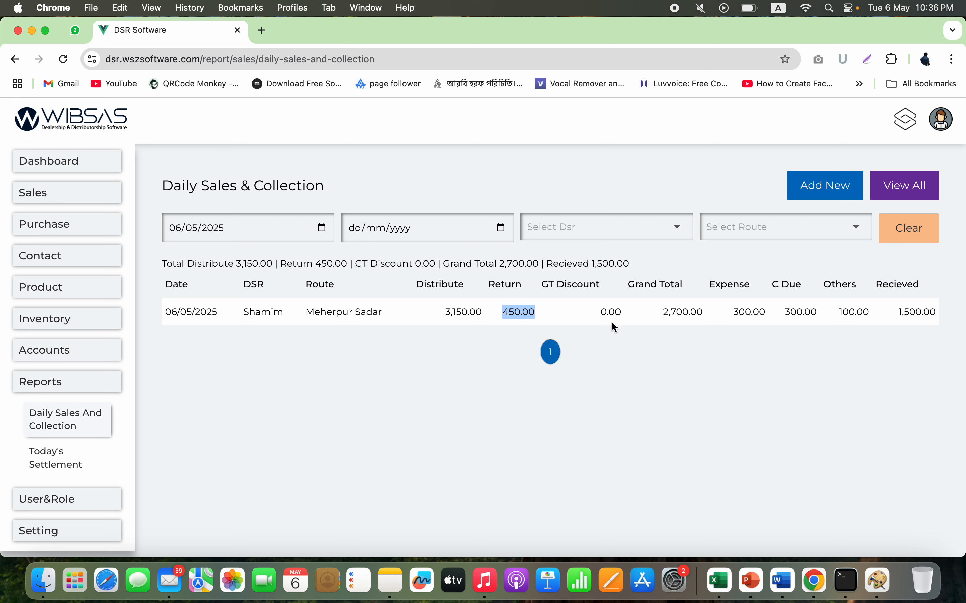
left_click(702, 317)
double_click(917, 314)
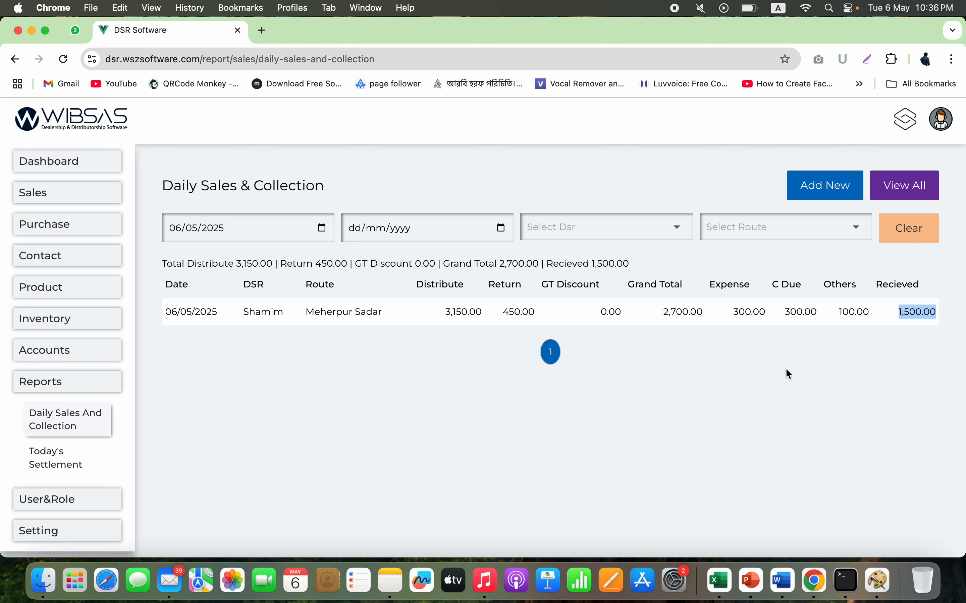
View the Today's Settlement report, revisit the unfiltered Daily Sales and Collection report, and return to Today's Settlement.
left_click(72, 457)
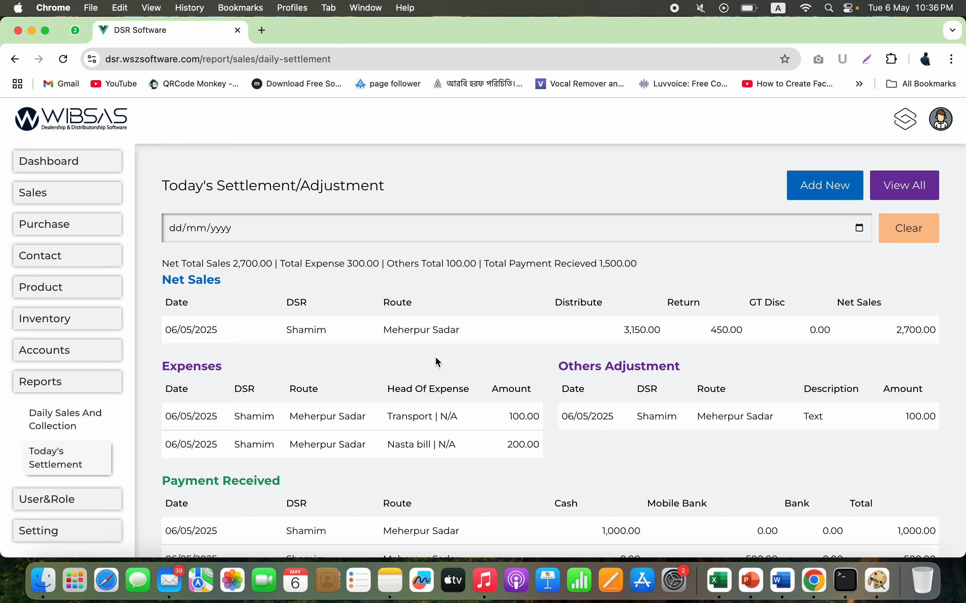
left_click(80, 433)
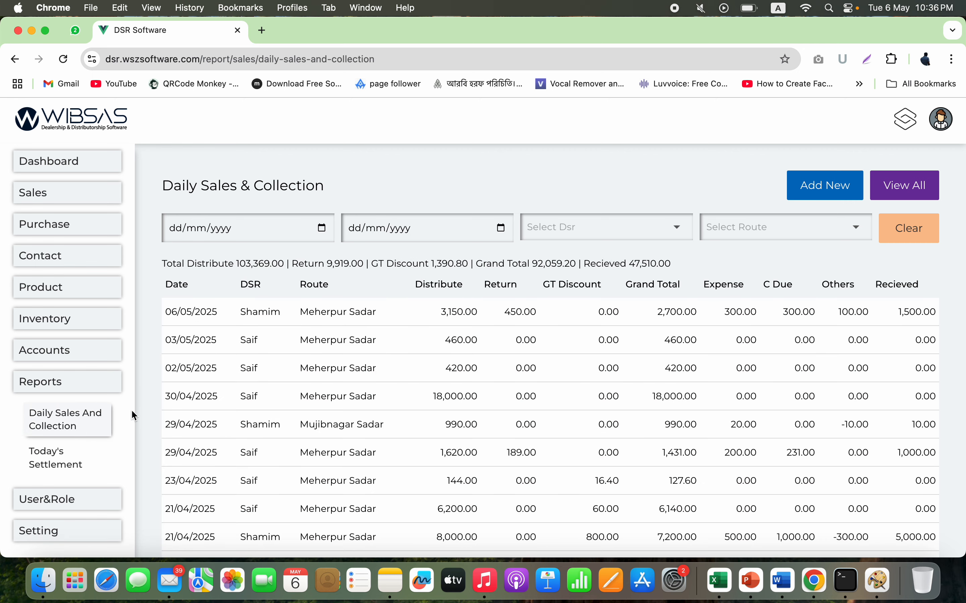
left_click(76, 463)
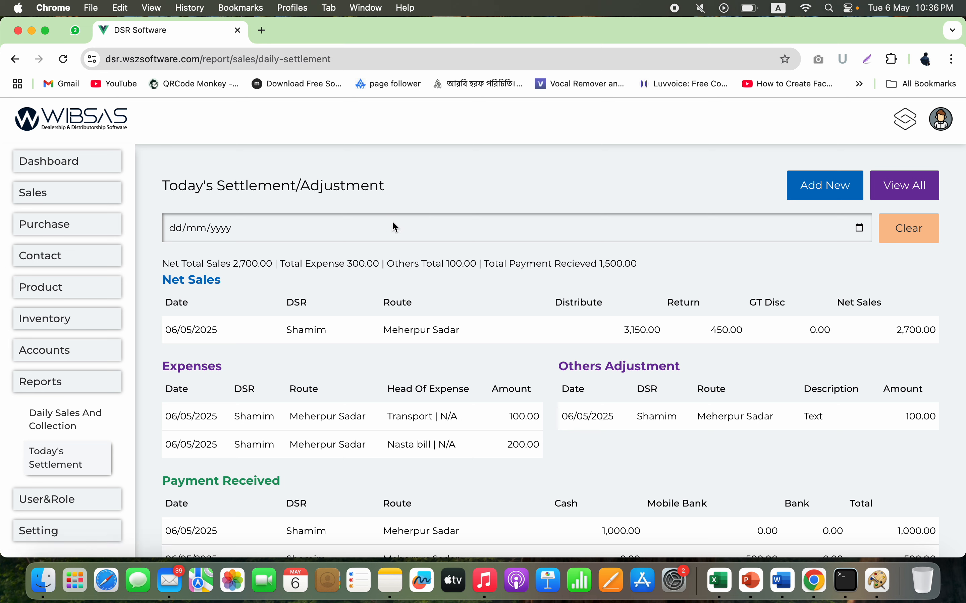
Filter the Today's Settlement report by the date 04/05/2025 and clear the filter.
left_click(389, 230)
left_click(860, 228)
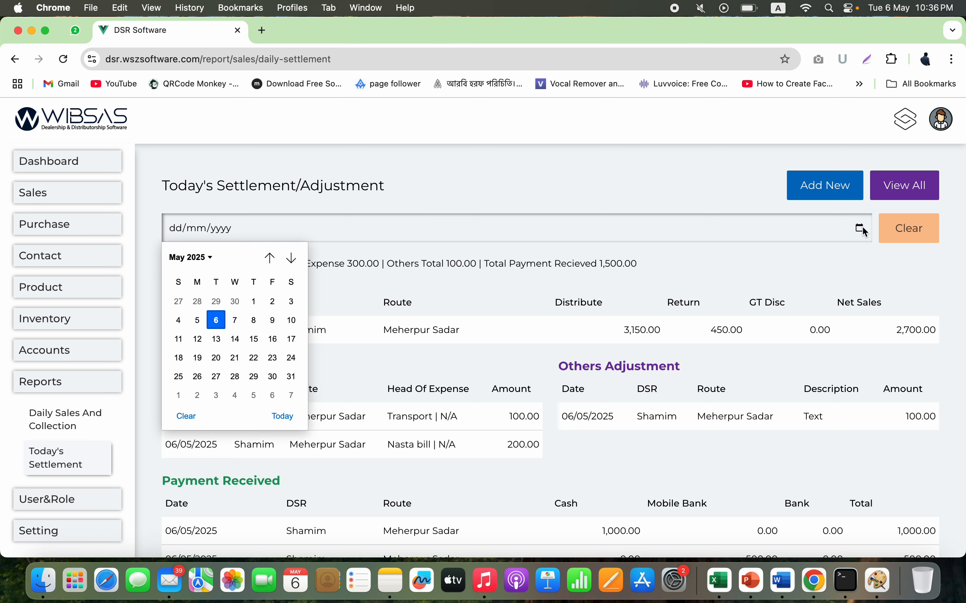
left_click(179, 321)
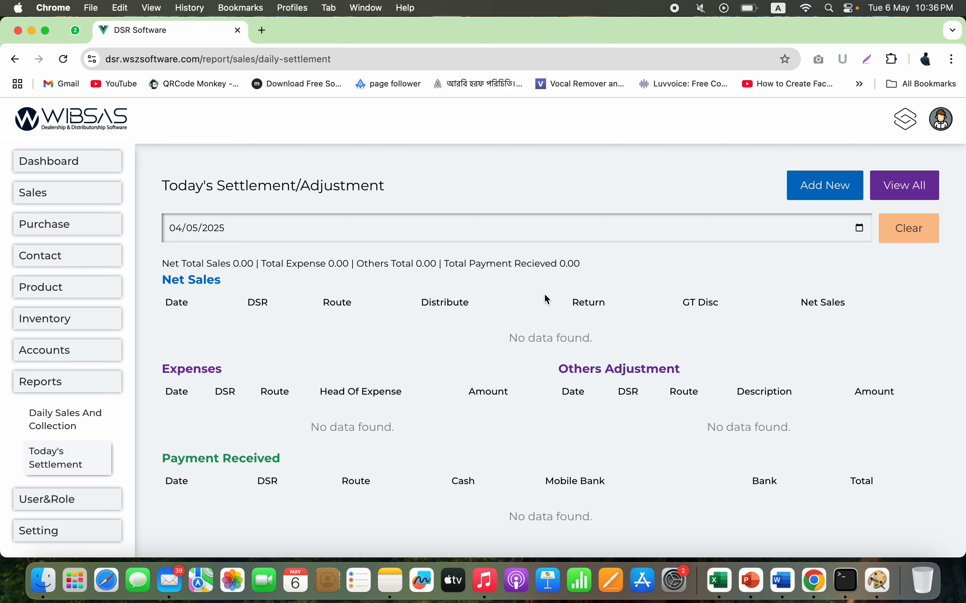
left_click(914, 238)
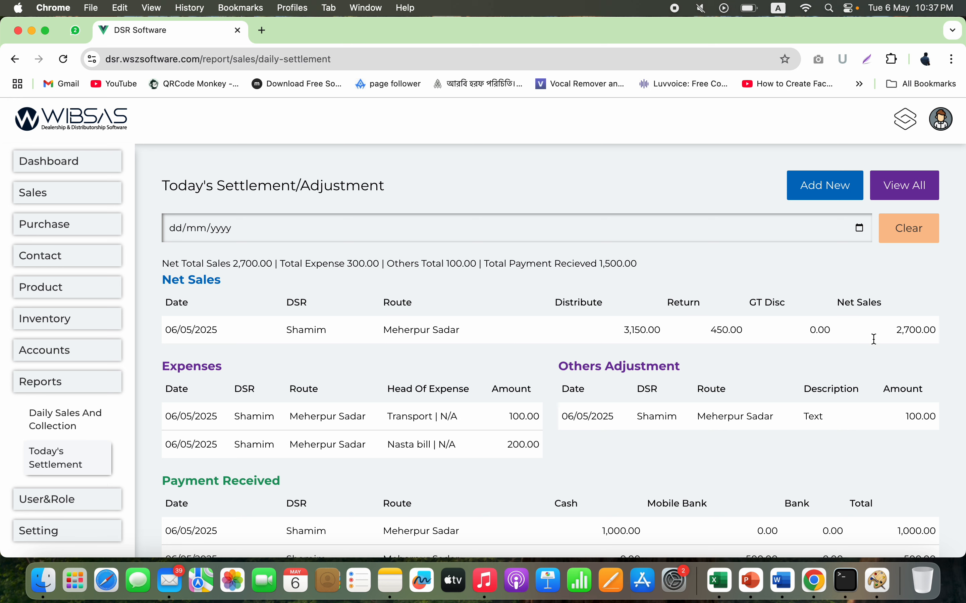
Examine the expense heads, the other adjustment's amount and the payments received in the Today's Settlement report.
double_click(412, 418)
double_click(423, 444)
double_click(922, 417)
scroll(588, 477, "down", 3)
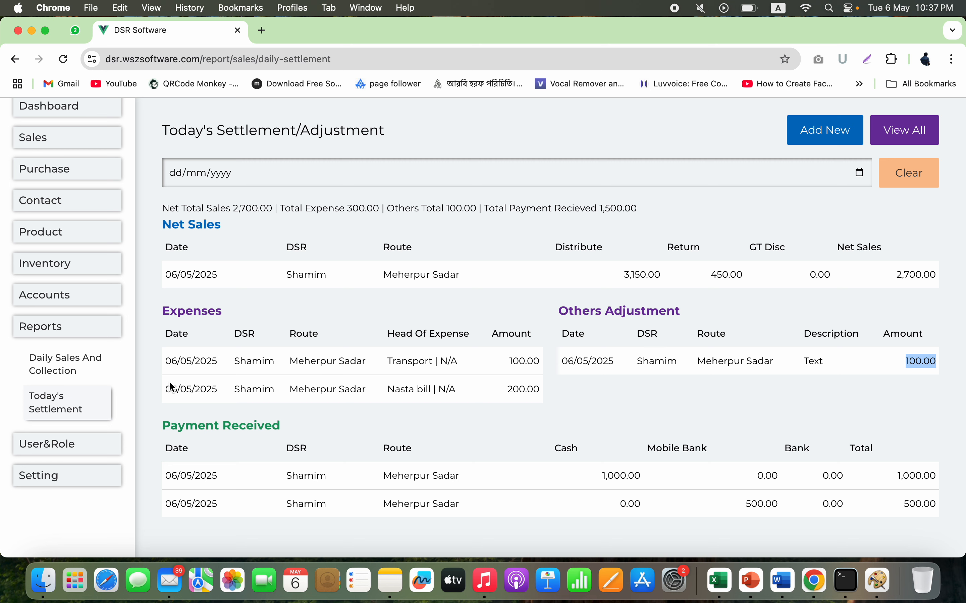
Open the All Stock inventory list and examine the quantities of Baby Diaper L and Pran Biscuit.
left_click(85, 270)
left_click(65, 298)
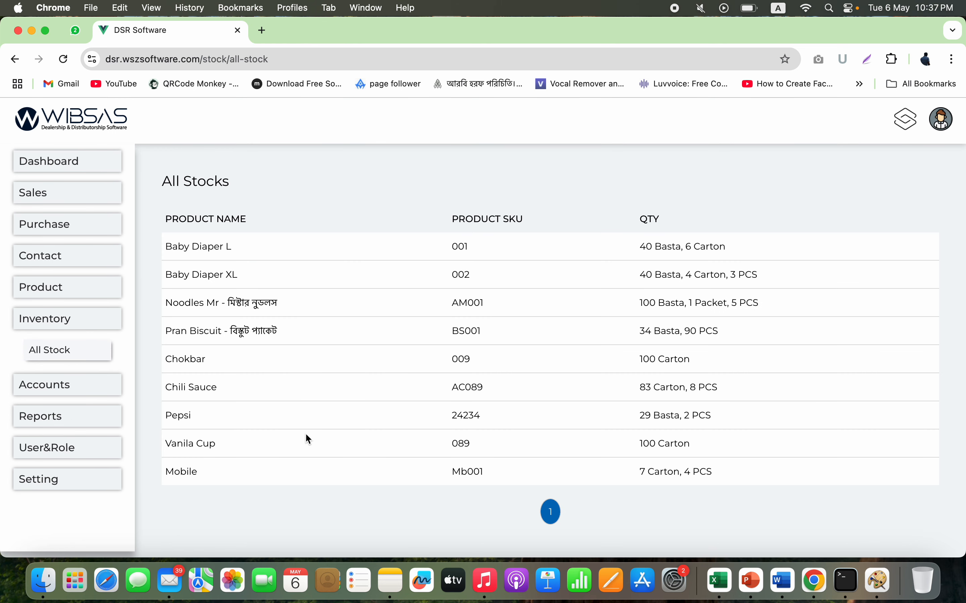
triple_click(657, 250)
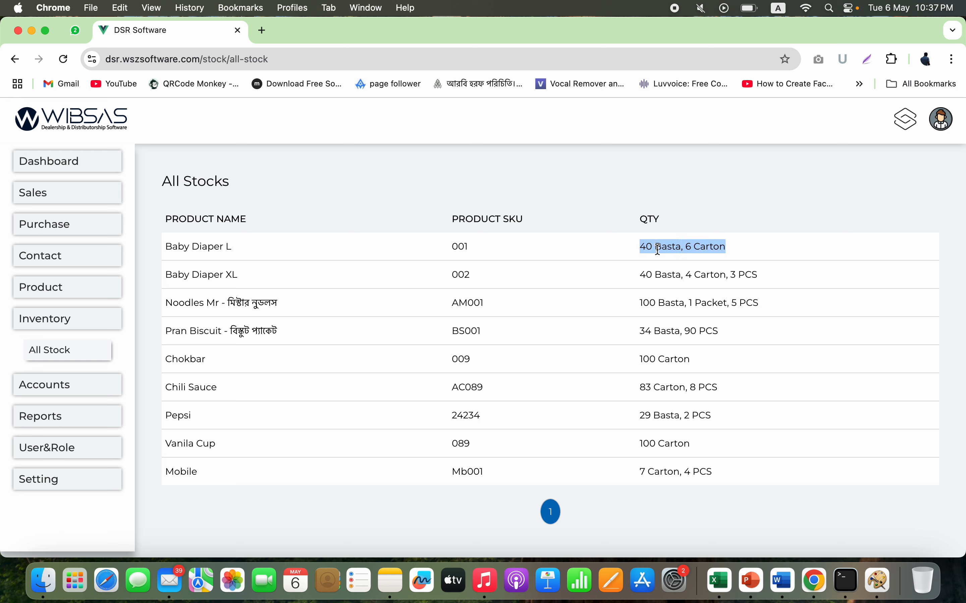
left_click(655, 250)
double_click(656, 250)
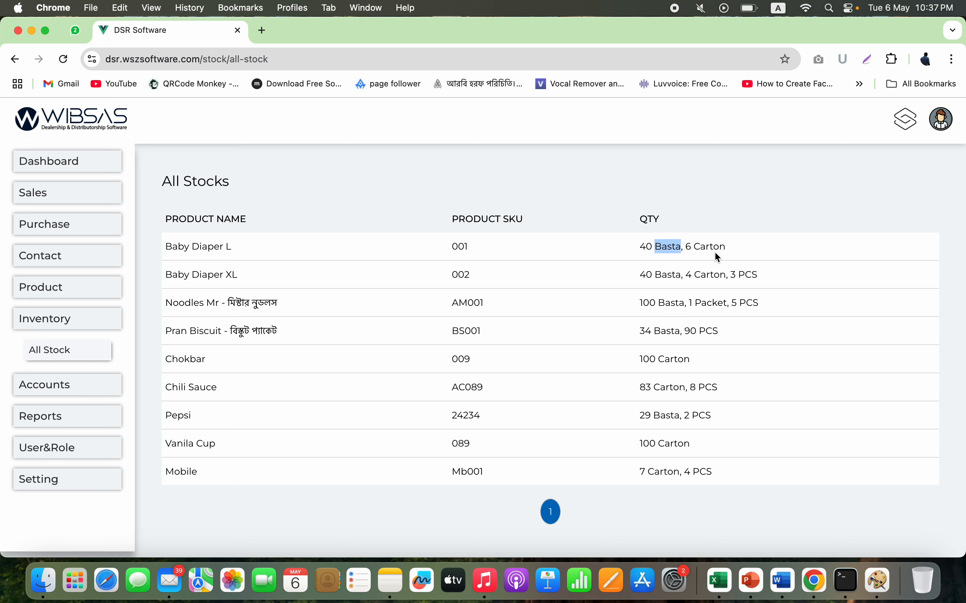
double_click(653, 332)
triple_click(692, 332)
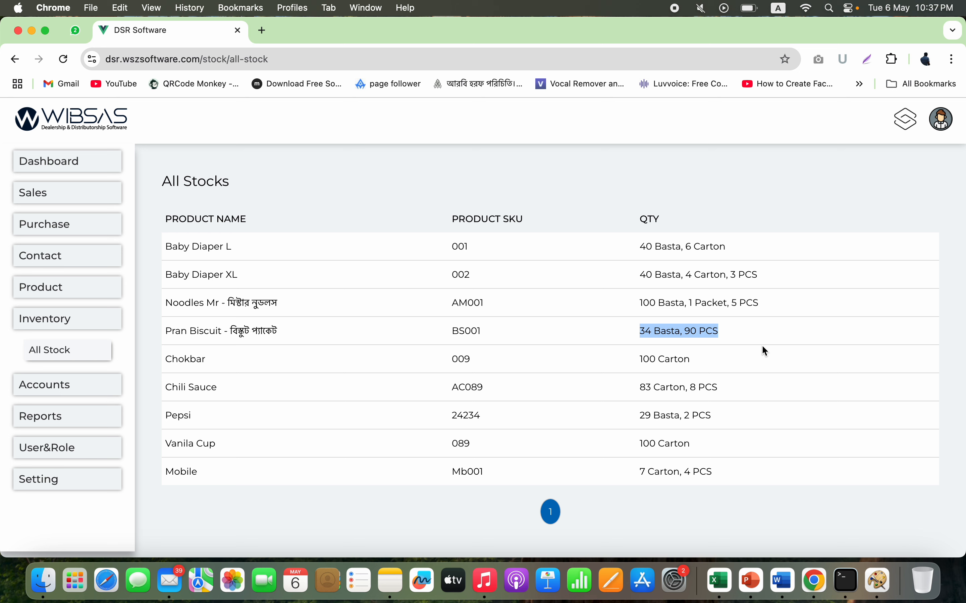
Show the pages available under Accounts.
left_click(79, 390)
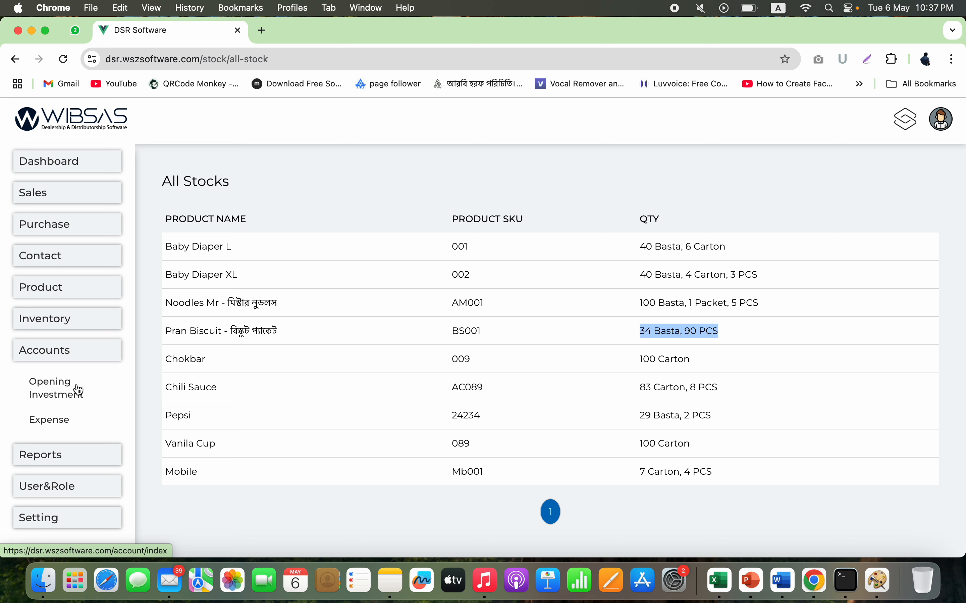